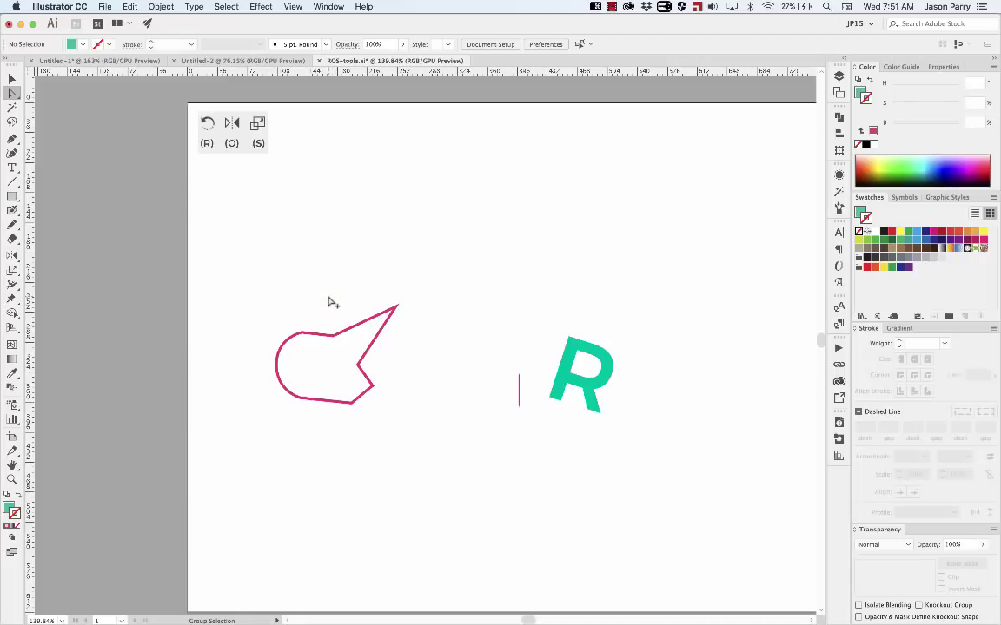
- Rotate the pink outlined shape freely about its center, leaving it turned slightly clockwise
left_click_drag(330, 303, 363, 420)
key("r")
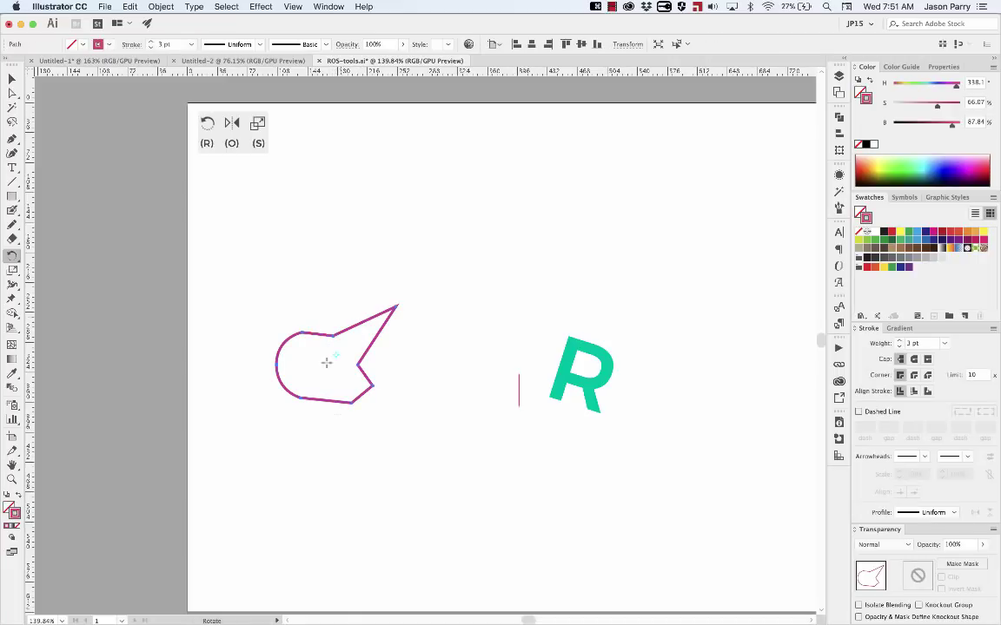
scroll(325, 377, "up", 5)
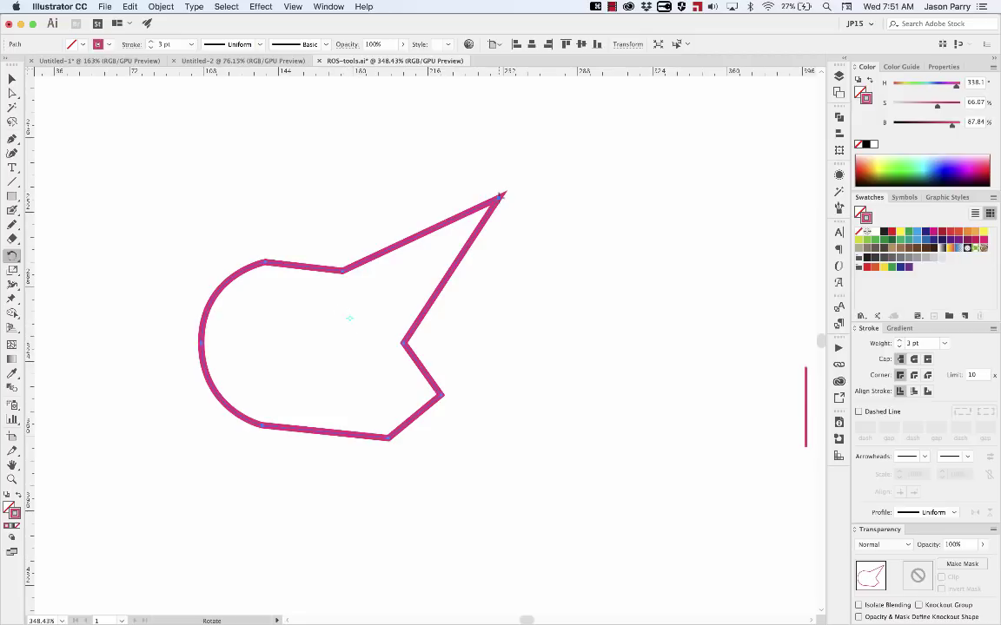
left_click_drag(499, 198, 335, 487)
key("super+z")
left_click_drag(506, 148, 597, 418)
key("super+z")
left_click_drag(209, 400, 185, 334)
left_click_drag(185, 333, 183, 373)
key("super+z")
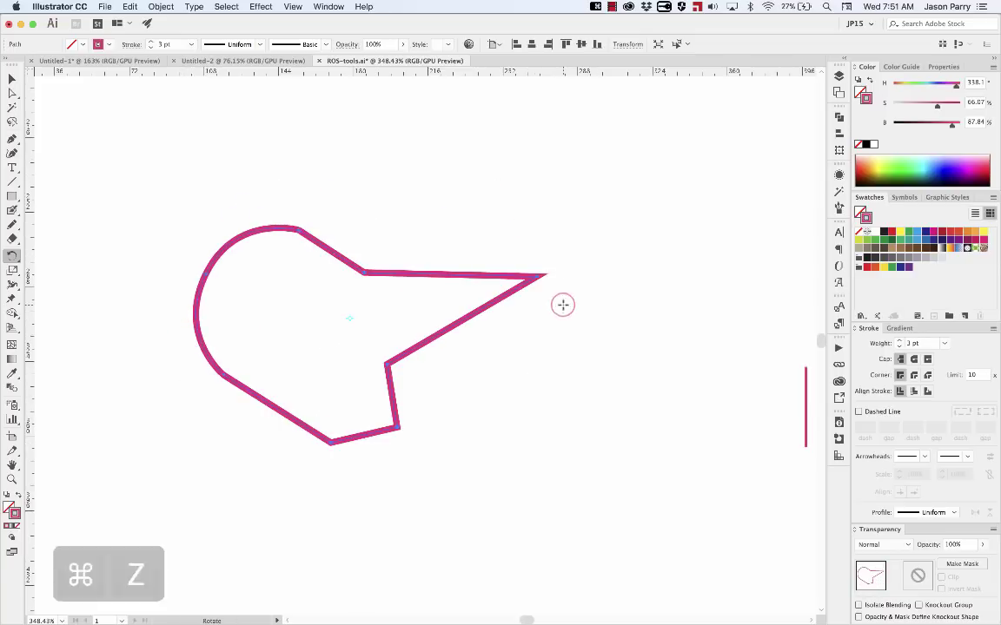
left_click_drag(563, 305, 456, 466)
key("super+z")
- Create a rotated copy of the pink outline about its center and repeat the transformation around the full circle
left_click_drag(538, 259, 510, 409)
key("super+d")
key("super+d")
key("super+d")
key("super+d")
key("super+d")
key("super+d")
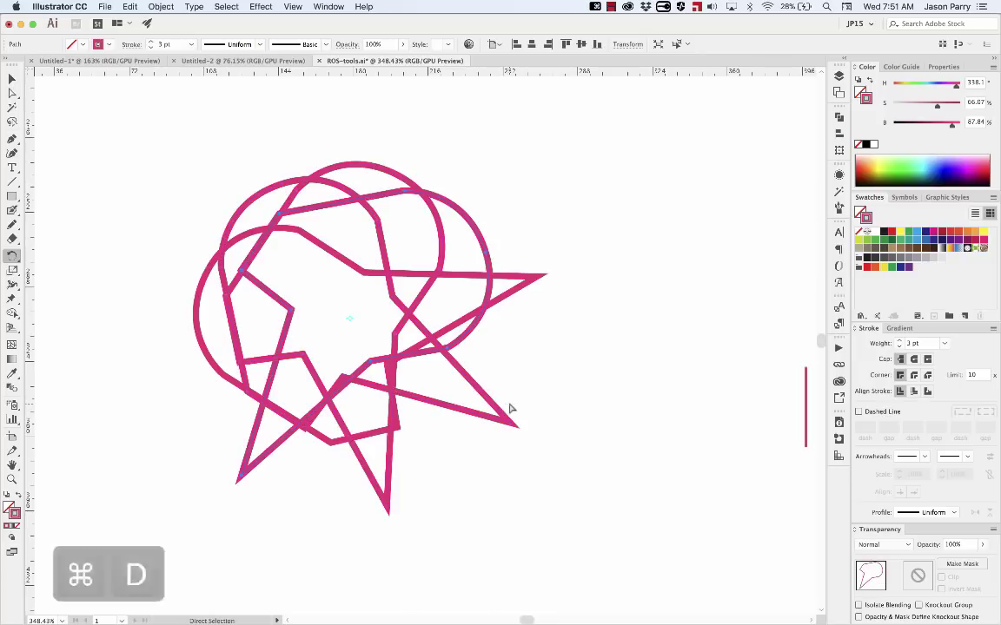
- Delete the extra rotated copies, keeping only the original pink outline
key("a")
left_click_drag(602, 179, 132, 504)
key("Delete")
- Rotate the pink outline about a pivot just above its upper edge and add three quarter-turn copies around that point
key("super+a")
key("r")
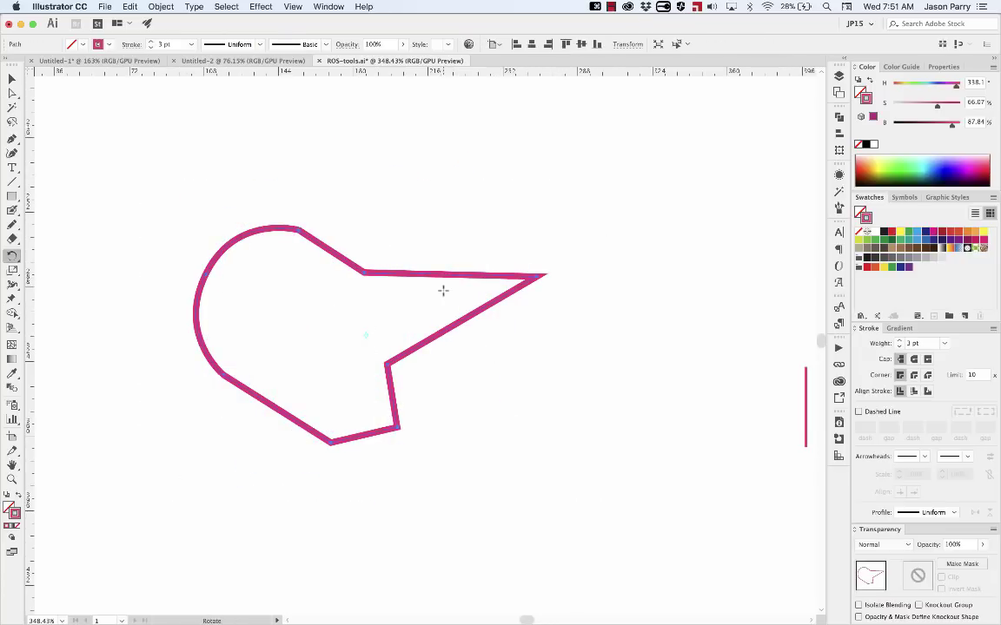
left_click(375, 240)
left_click_drag(292, 235, 433, 252)
left_click_drag(424, 207, 426, 298)
key("super+d")
key("super+d")
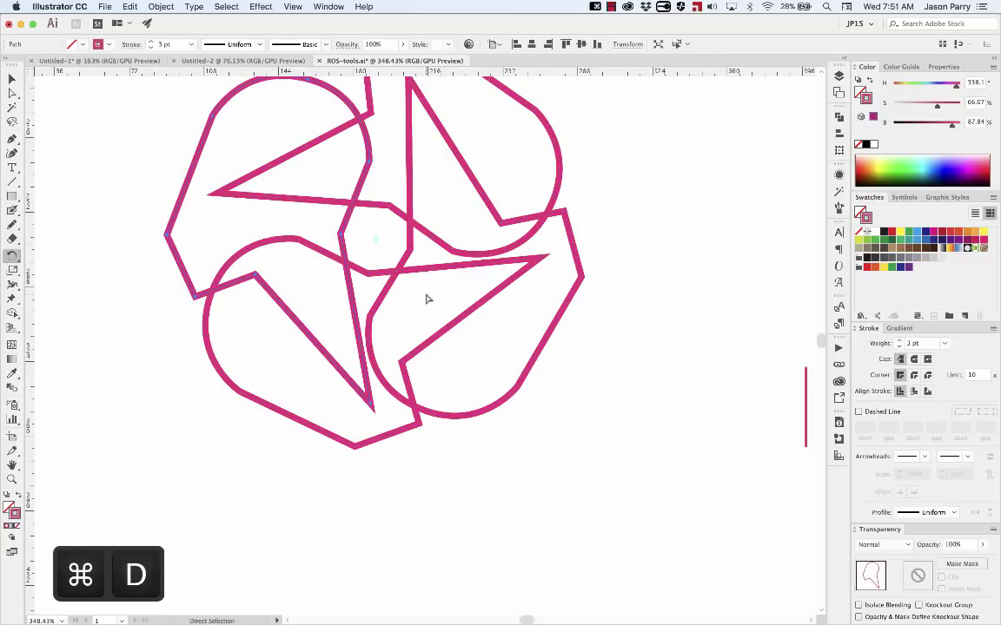
- Delete all but one of the pink outlines in the ring
key("a")
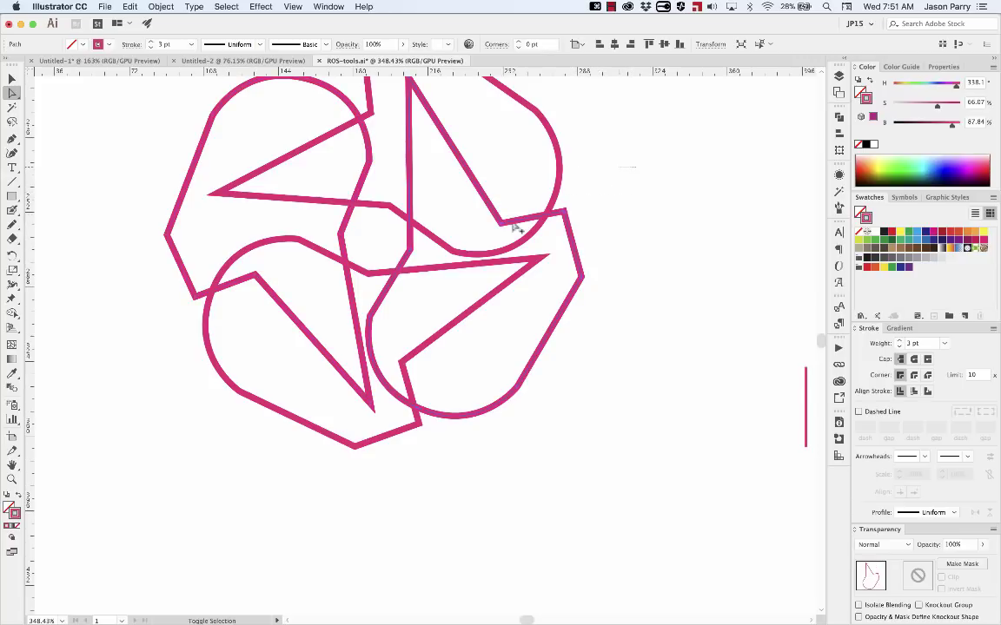
left_click_drag(377, 316, 118, 489)
key("Delete")
- Move the green letter R so its lower-left corner meets the bottom end of the vertical line, and toggle Smart Guides
scroll(334, 345, "down", 3)
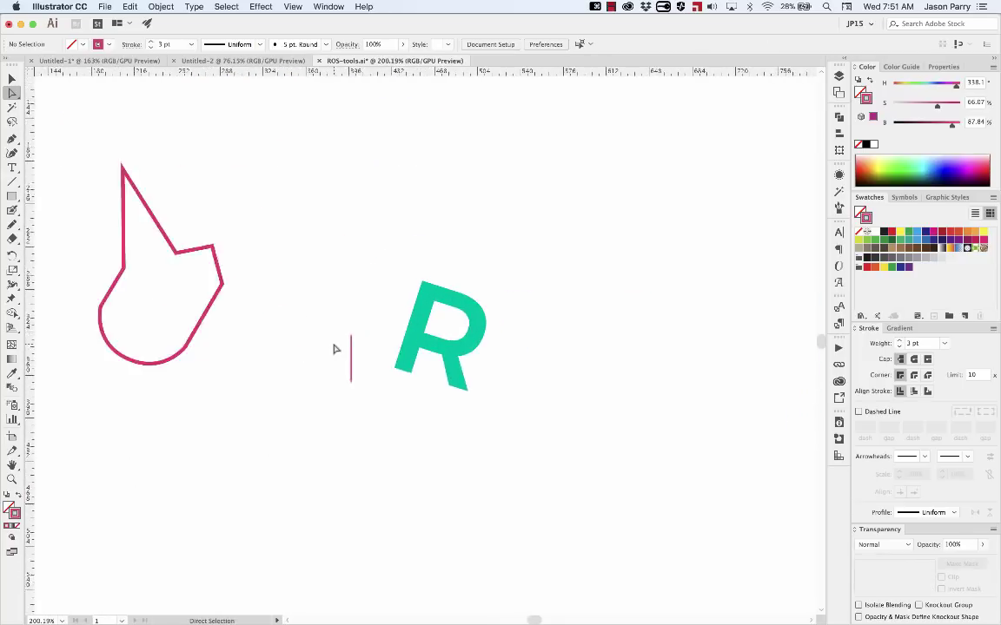
scroll(333, 346, "right", 5)
scroll(335, 349, "up", 5)
left_click(444, 304)
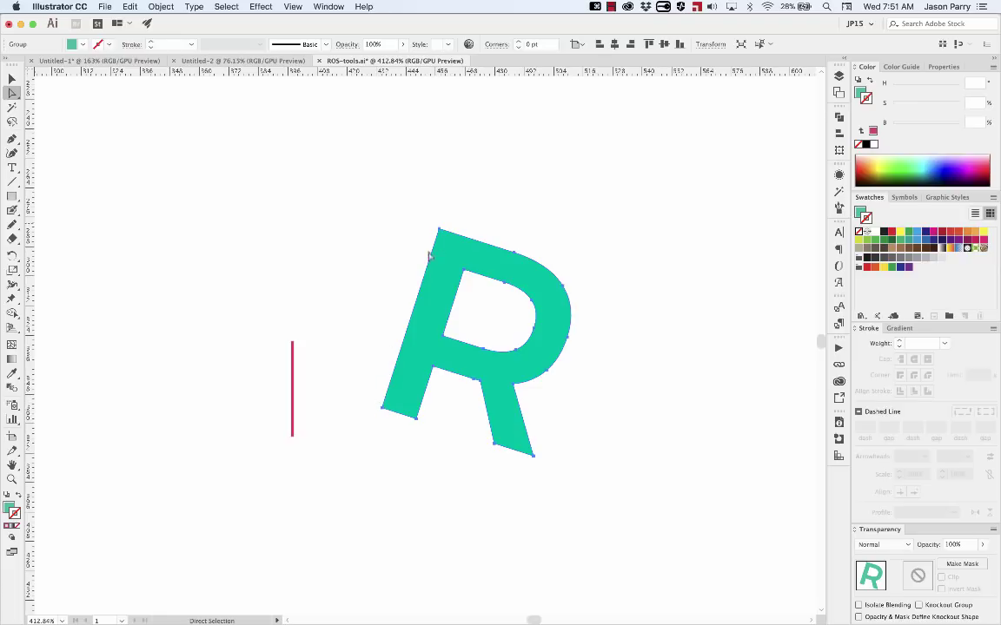
left_click_drag(382, 409, 294, 438)
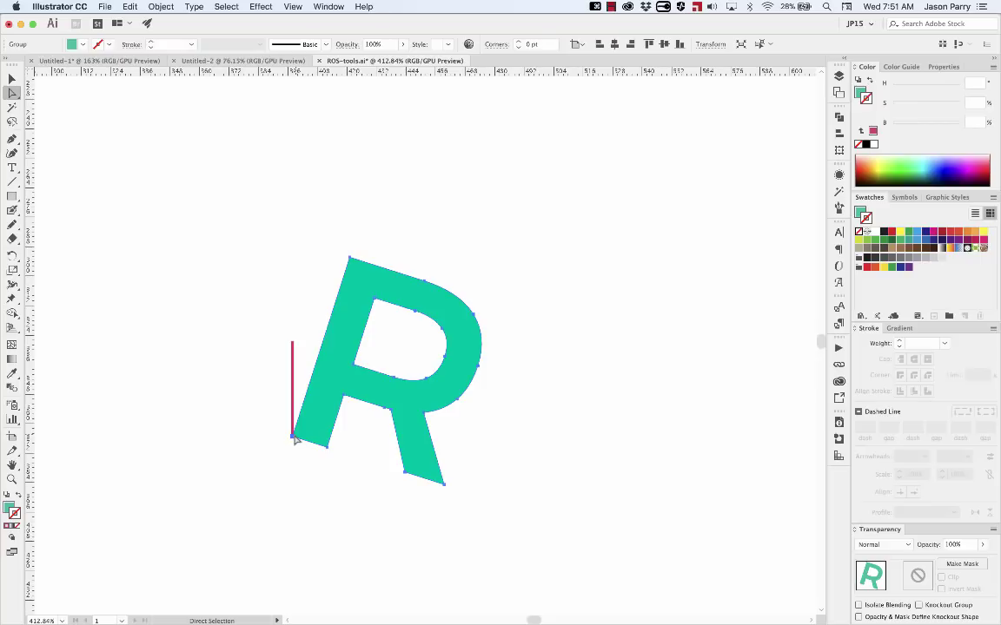
key("super+u")
- Rotate the R upright about its lower-left corner to match the vertical line, and place it to the line's right
key("r")
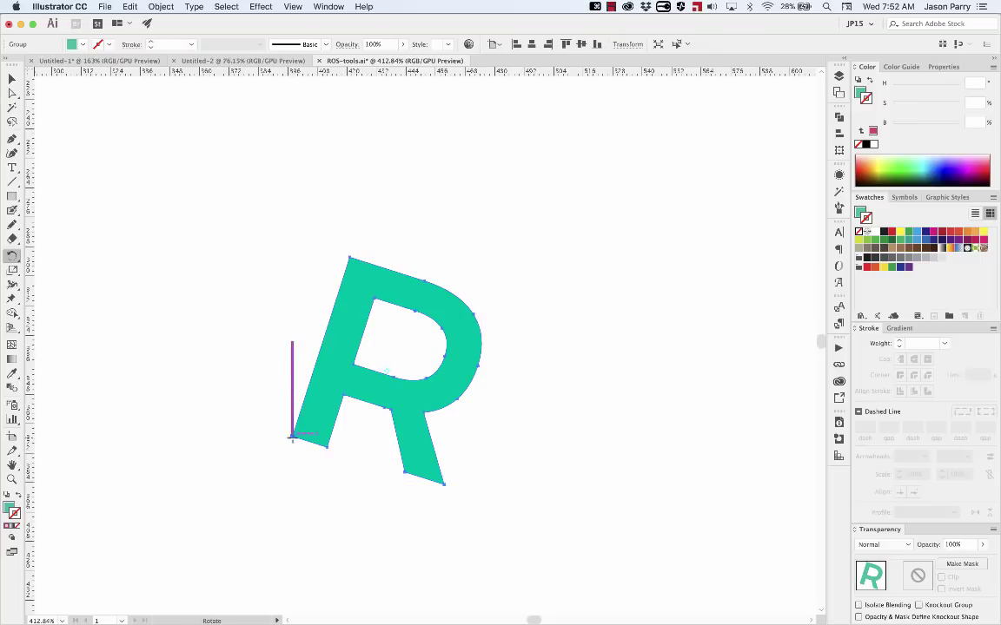
left_click(292, 434)
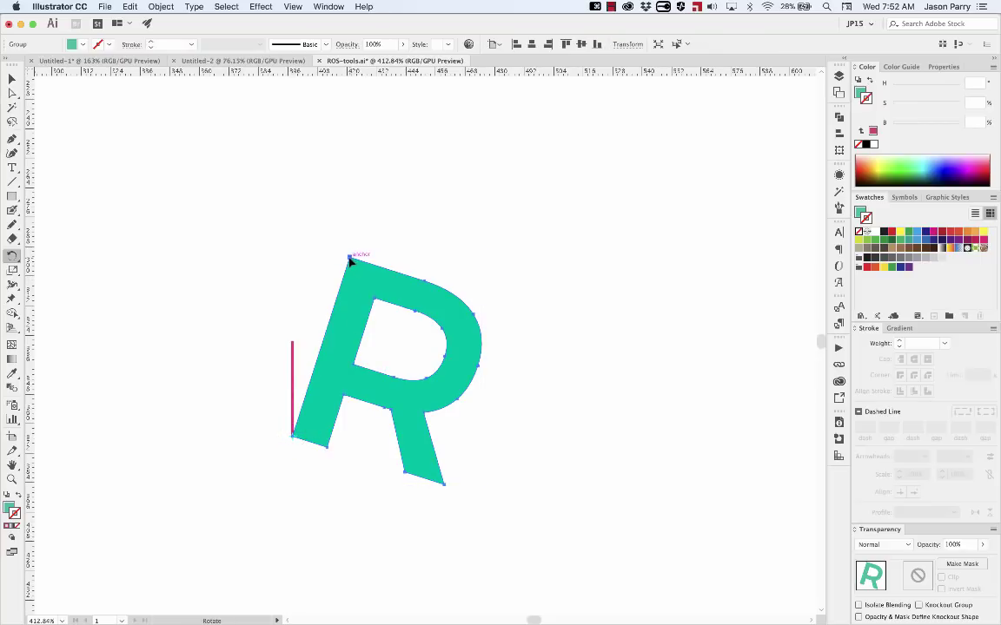
left_click_drag(350, 259, 386, 313)
key("shift+super+a")
key("a")
key("shift+super+a")
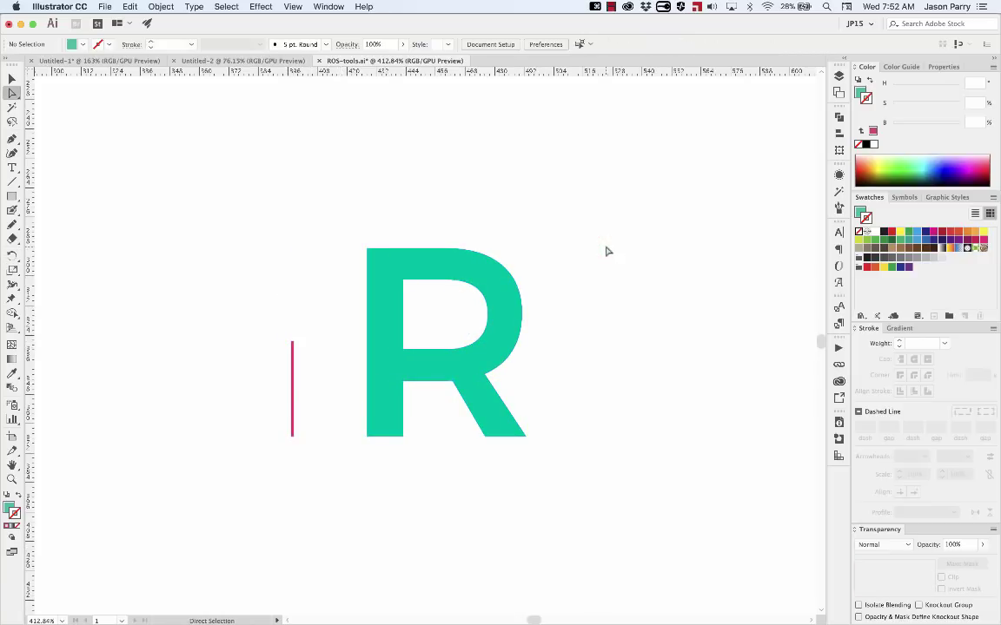
- Draw a circle between the R and the moon photo, and swap its green fill to the stroke
scroll(607, 252, "down", 3)
scroll(606, 252, "right", 5)
scroll(606, 252, "down", 1)
scroll(607, 251, "right", 5)
scroll(606, 253, "down", 1)
key("l")
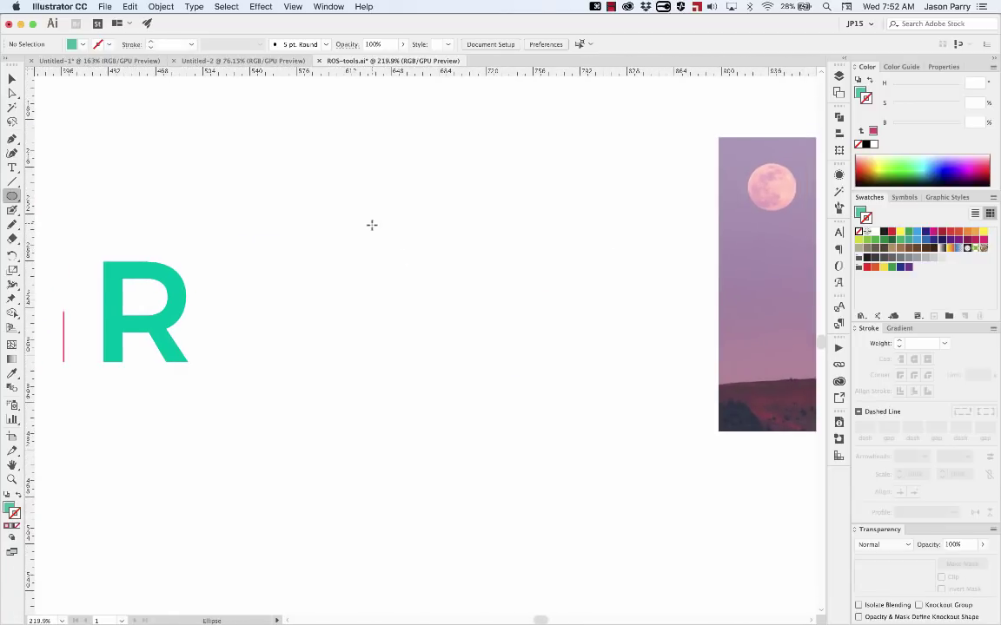
mouse_move(371, 224)
left_mouse_down()
mouse_move(542, 383)
mouse_move(563, 415)
left_mouse_up()
key("shift+x")
key("shift+super+a")
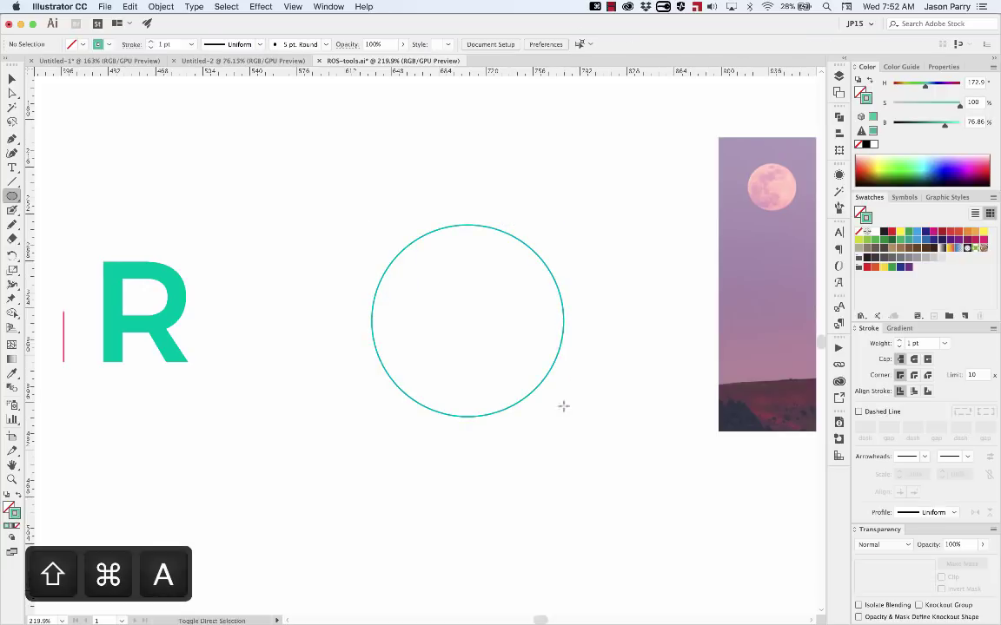
- Draw a vertical line spanning the circle from its top anchor to its bottom anchor
scroll(539, 359, "right", 2)
scroll(539, 359, "up", 2)
key("backslash")
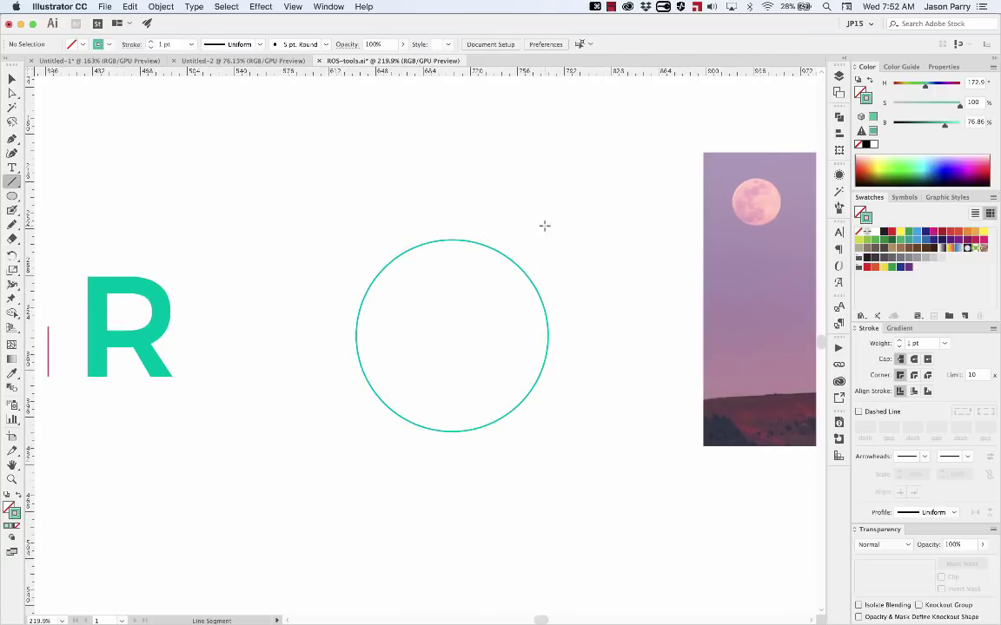
left_click_drag(544, 225, 544, 286)
key("a")
mouse_move(546, 228)
left_mouse_down()
mouse_move(465, 248)
mouse_move(452, 239)
left_mouse_up()
left_click(451, 301)
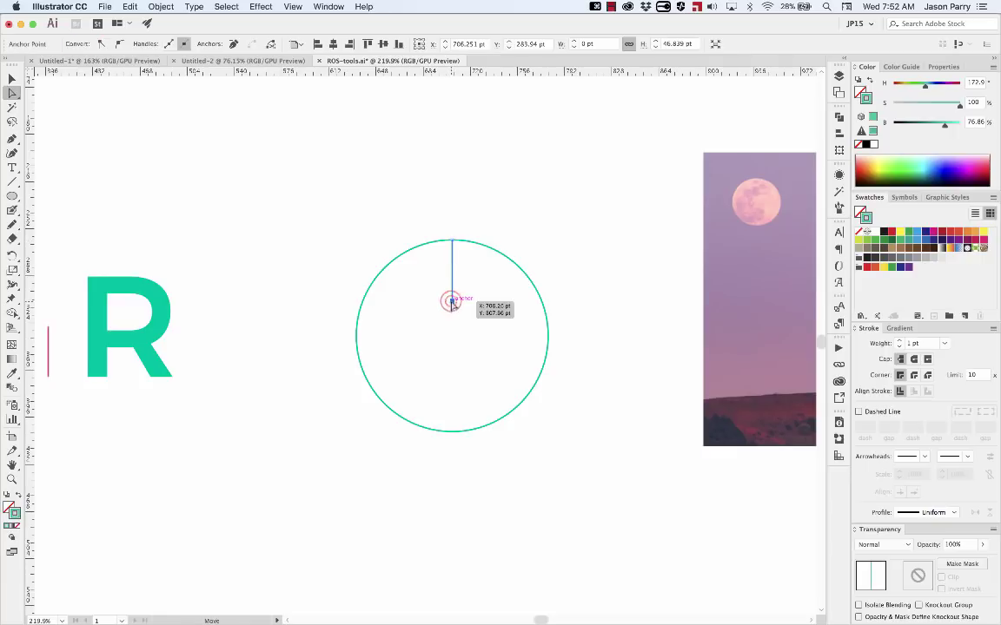
left_click_drag(450, 302, 451, 431)
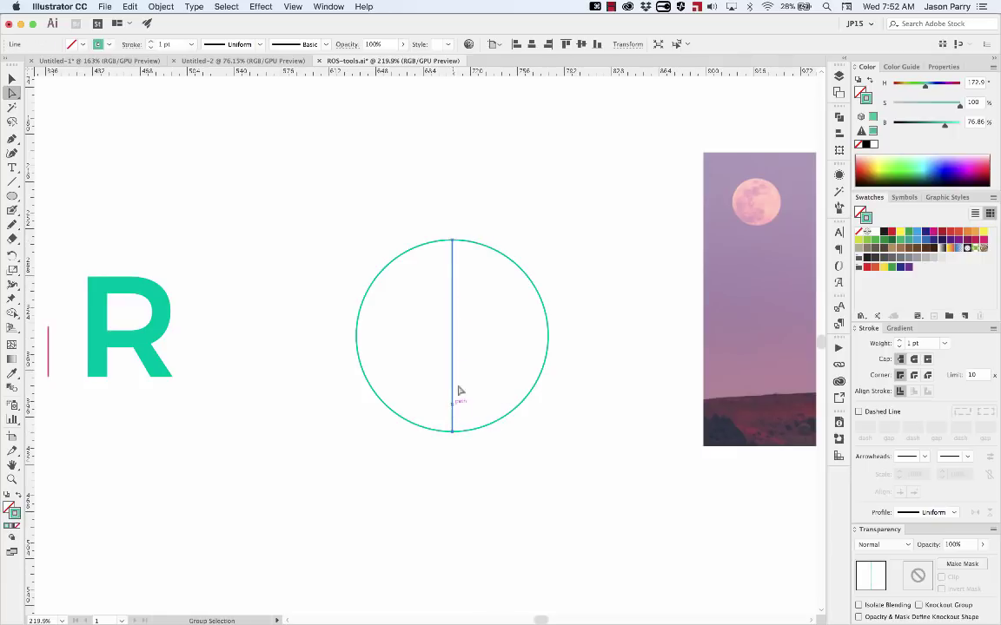
- Rotate the circle's vertical diameter line 30° clockwise, calculating the angle as 360/12
key("r")
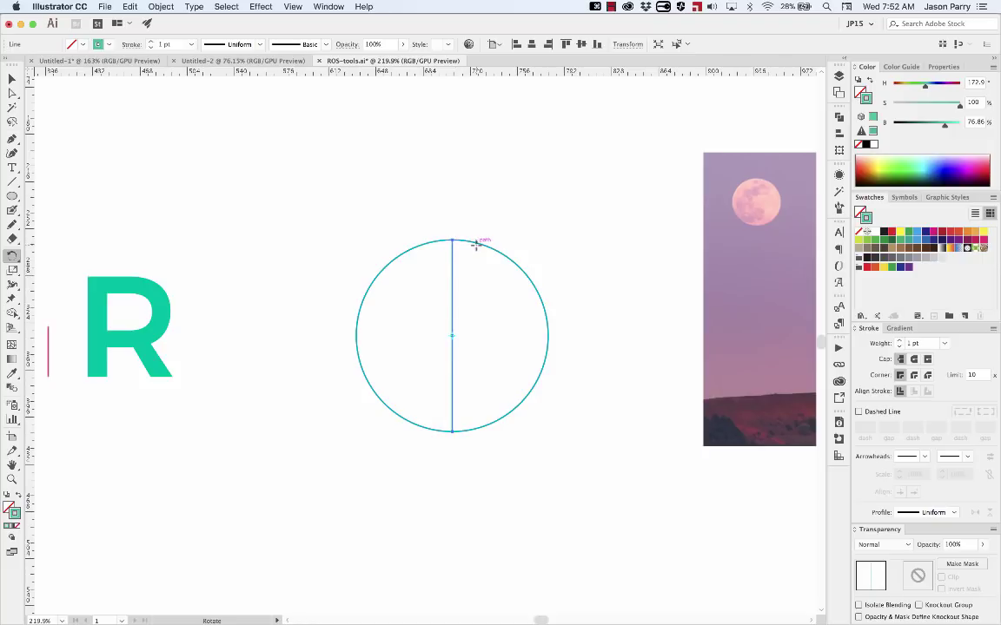
key("Return")
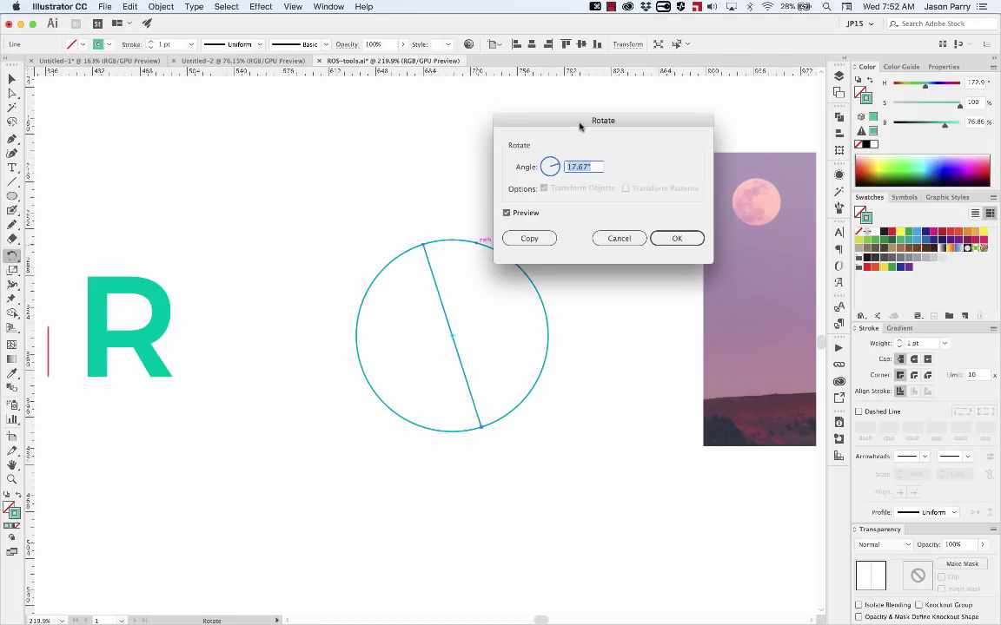
type("360/12")
key("Tab")
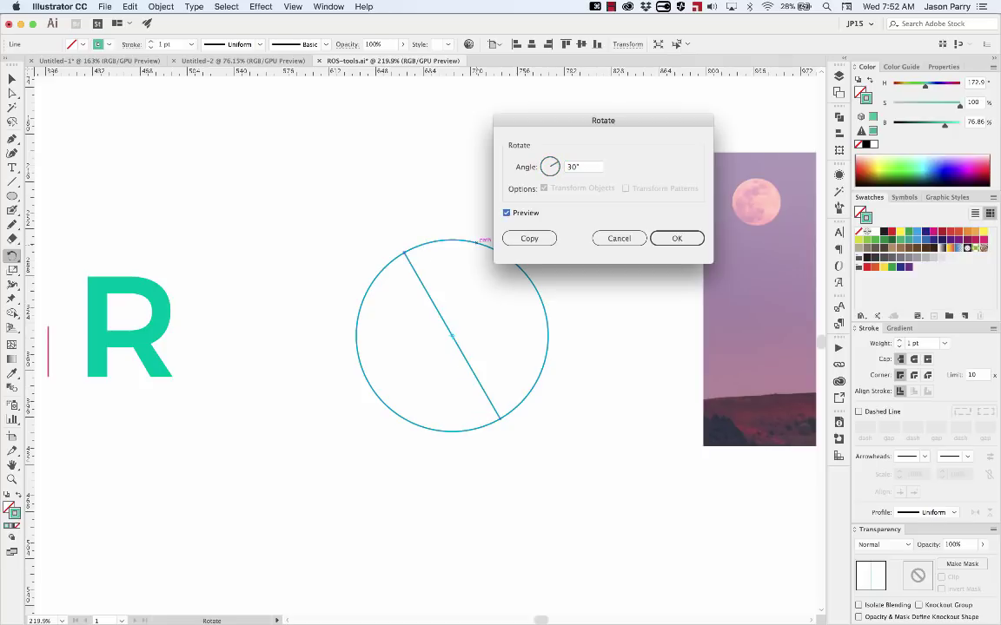
left_click(565, 169)
left_click(677, 237)
key("shift+super+a")
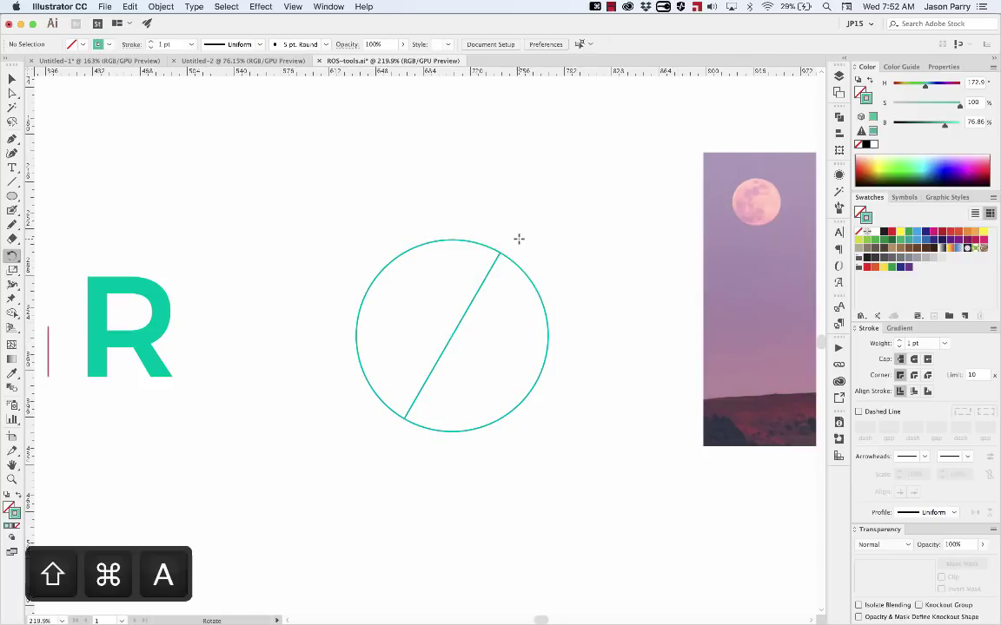
- Place a short vertical tick mark at the circle's top anchor and send the diagonal line backward
key("a")
left_click(519, 167)
left_click_drag(518, 175, 452, 243)
key("r")
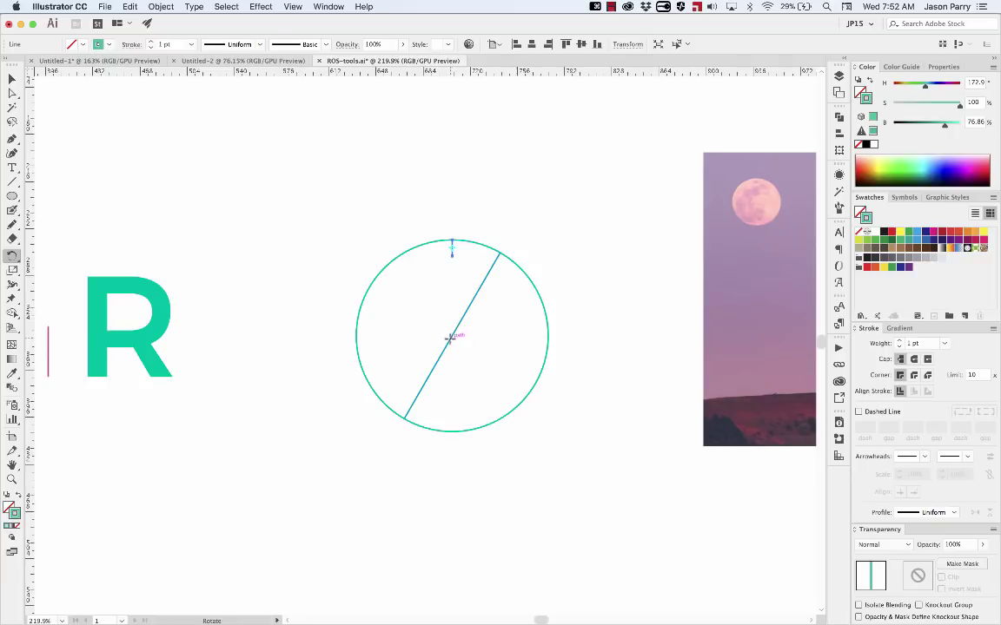
key("a")
left_click(459, 328)
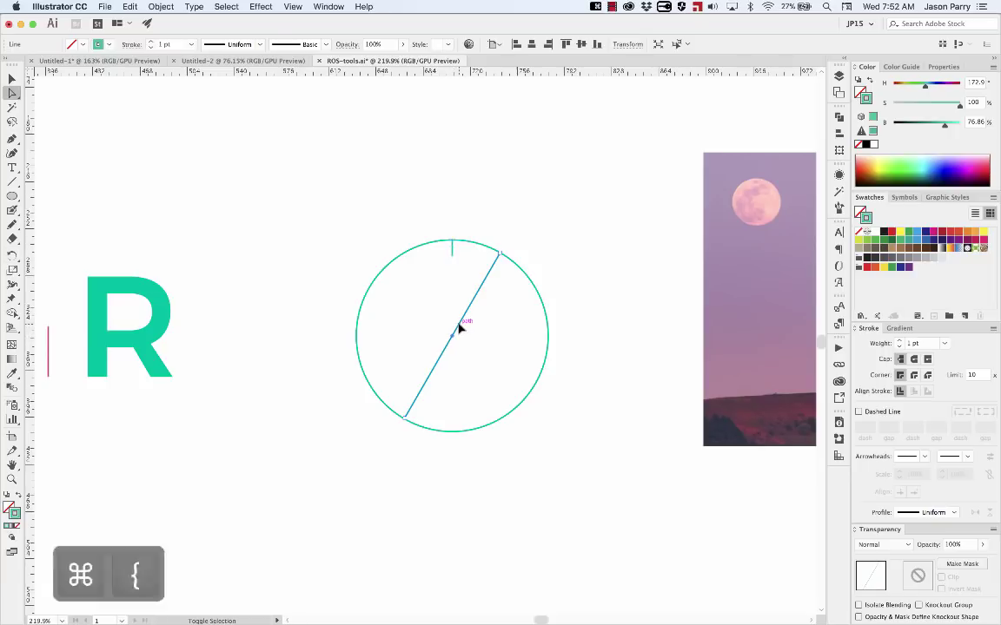
key("shift+super+a")
- Copy the tick around the circle's center at the diagonal line's 30° angle, repeating until twelve ticks ring the dial
left_click(451, 252)
key("r")
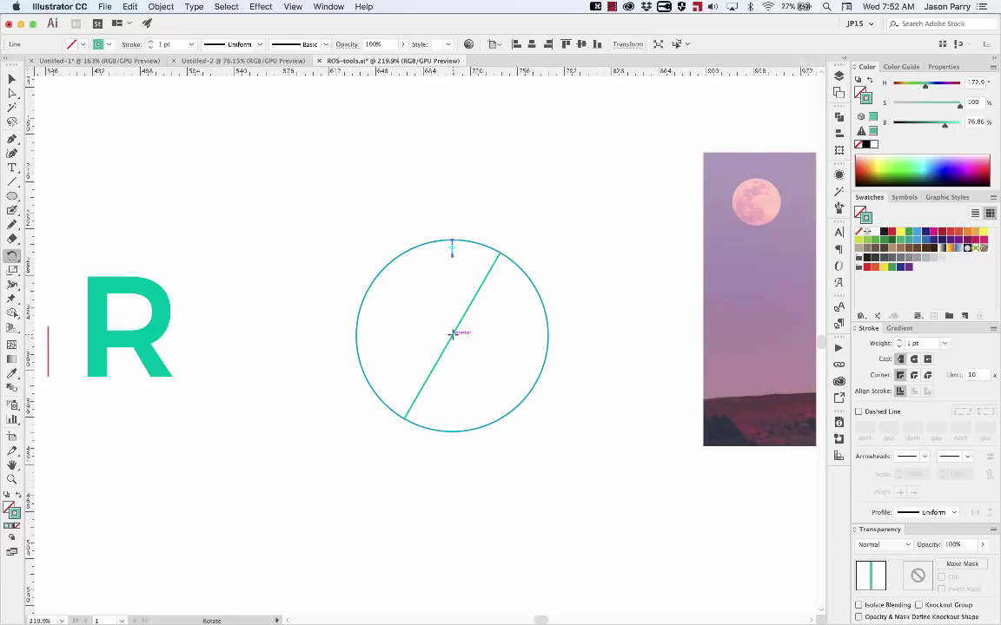
left_click(452, 335)
left_click_drag(452, 246, 501, 257)
key("super+d")
key("super+d")
key("super+d")
key("super+d")
key("super+d")
key("super+d")
key("super+d")
key("super+d")
key("super+d")
key("super+d")
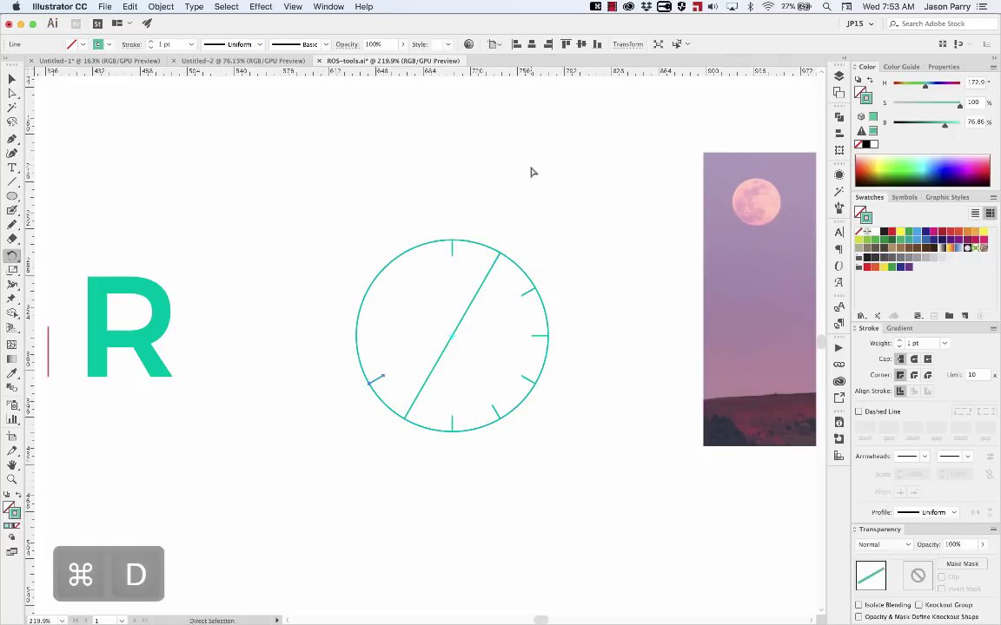
- Delete the diagonal guide line from the clock dial and clear the selection
key("v")
left_click(480, 285)
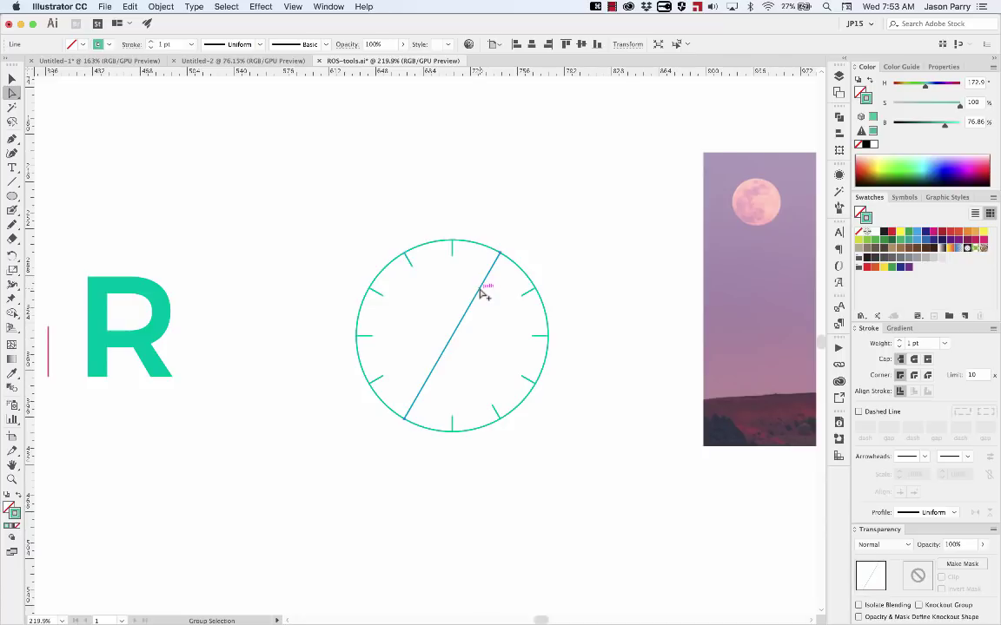
key("Delete")
key("shift+super+a")
- Try scaling the moon photo inside its clipping mask down and up about its center, undoing each attempt
scroll(487, 201, "right", 5)
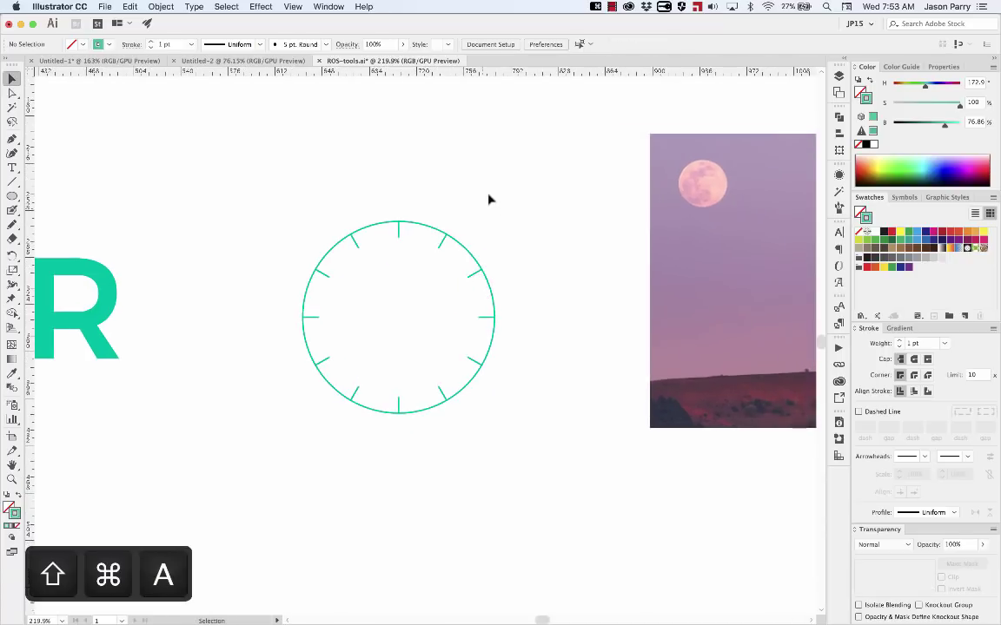
scroll(486, 201, "right", 15)
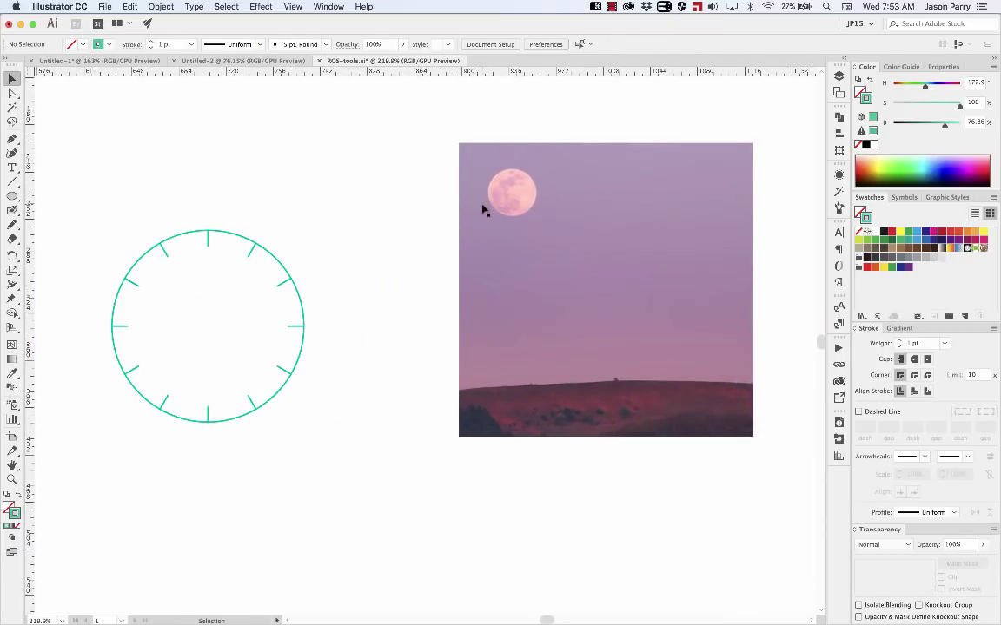
key("a")
left_click(392, 232)
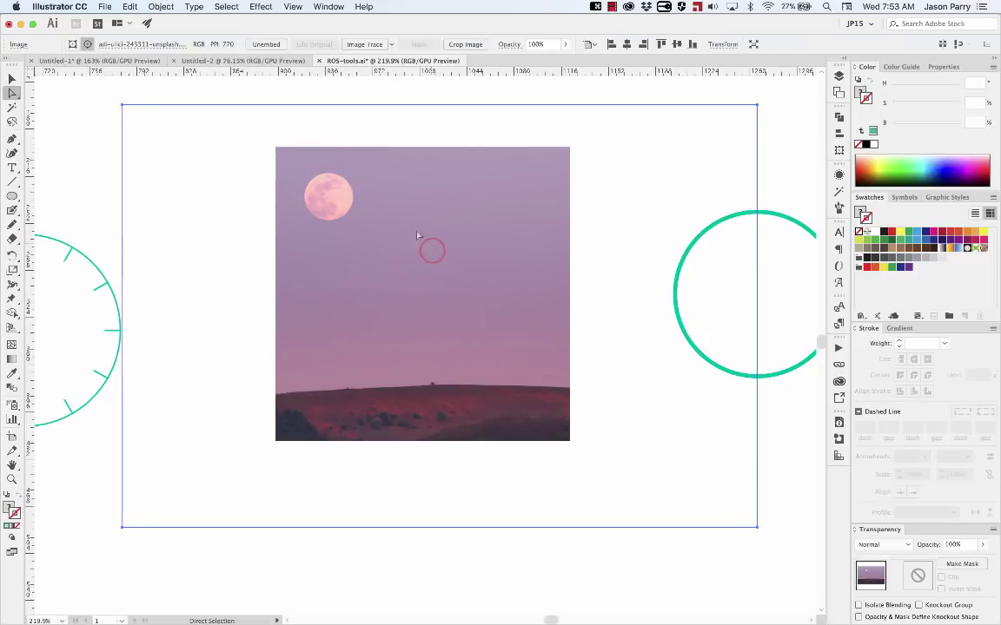
key("s")
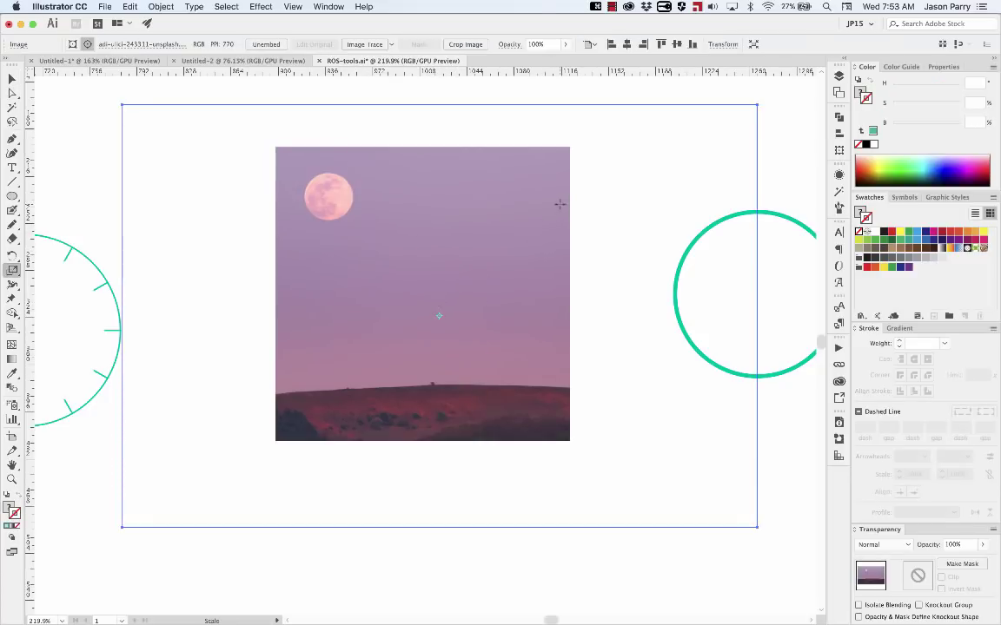
left_click_drag(560, 204, 500, 263)
key("super+z")
left_click_drag(521, 237, 536, 220)
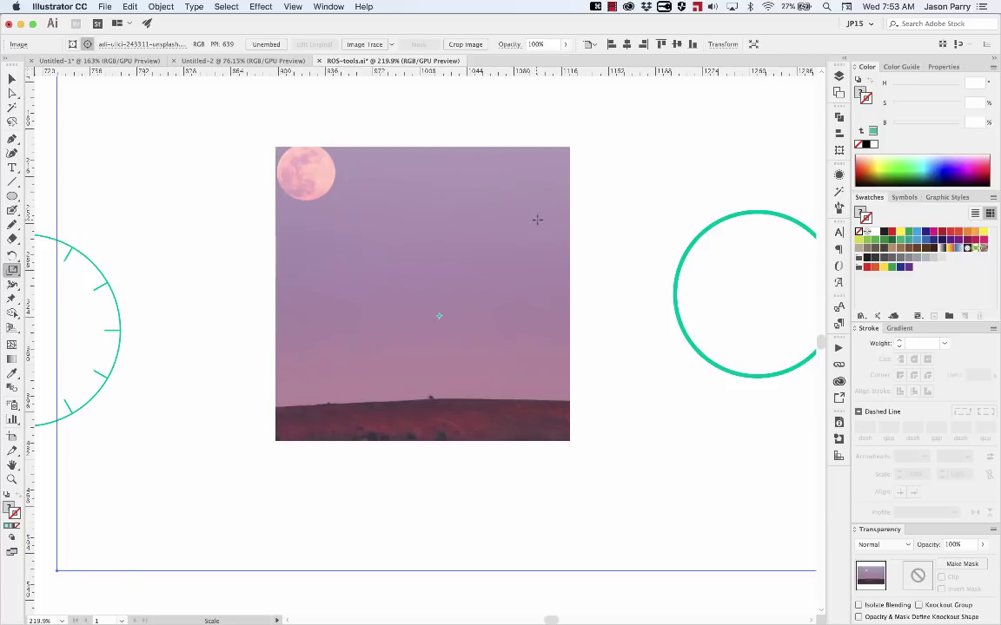
key("super+z")
- Try resizing the masked moon photo from its top edge with the bounding box, and deselect it
key("v")
scroll(441, 120, "up", 1)
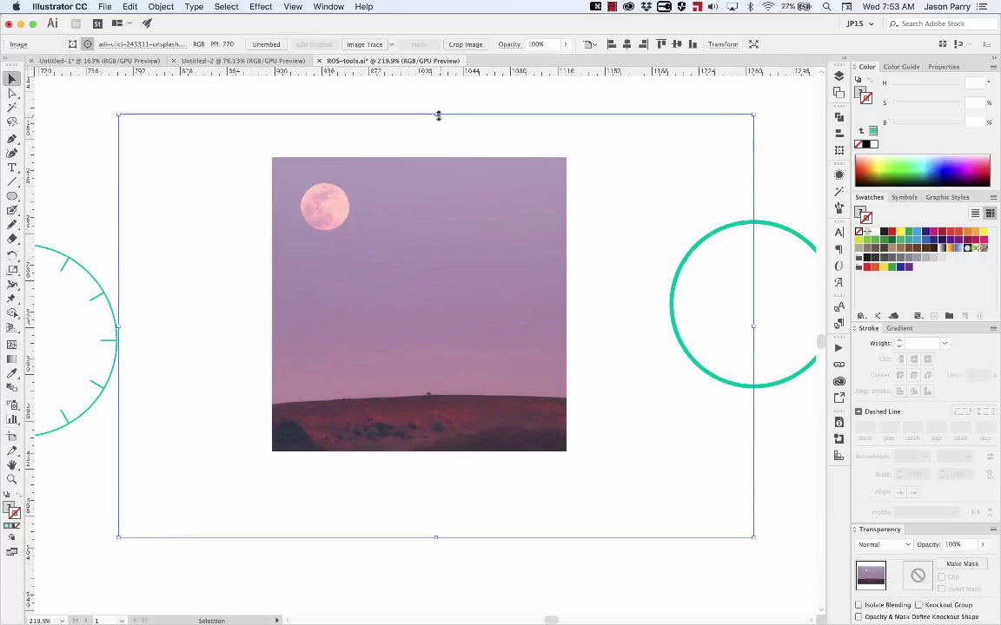
left_click_drag(437, 115, 436, 86)
key("shift+super+a")
scroll(301, 172, "down", 1)
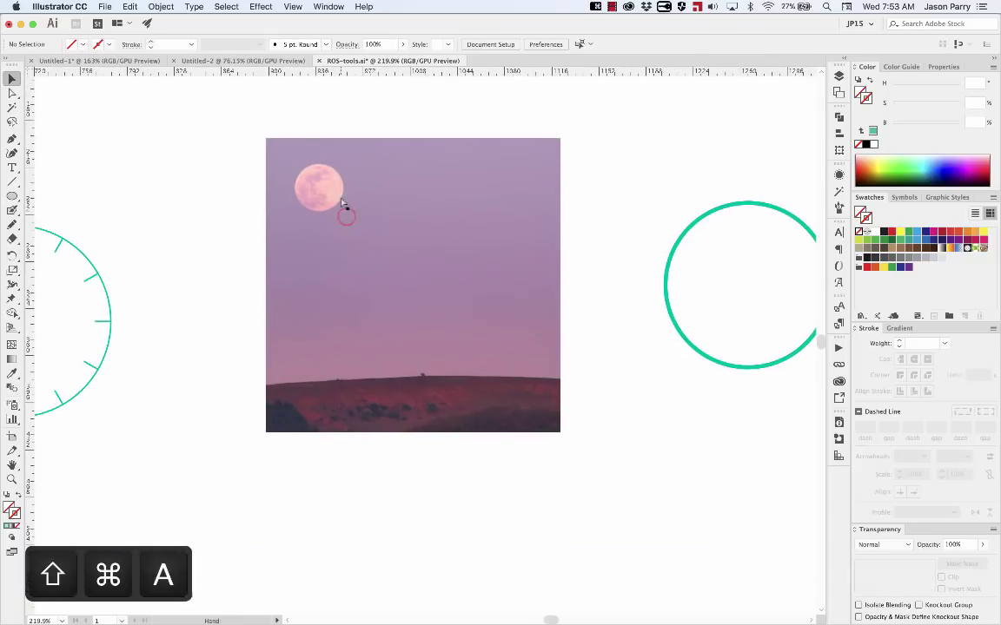
- Scale the masked moon photo slightly larger about a pivot placed at the moon's upper-left edge, and clear the selection
left_click(341, 202)
key("s")
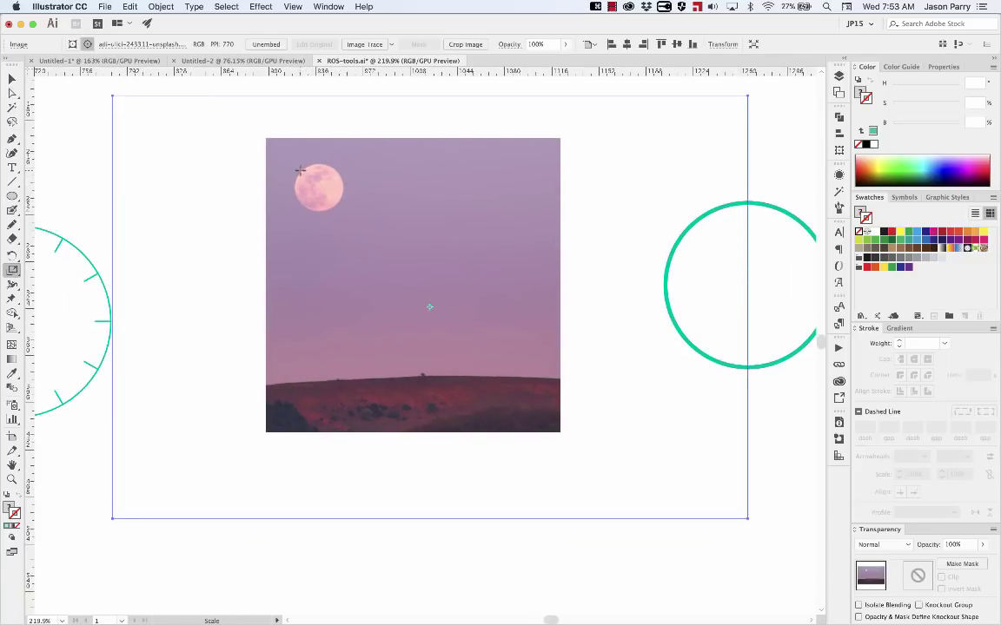
left_click(302, 172)
left_click_drag(405, 289, 434, 313)
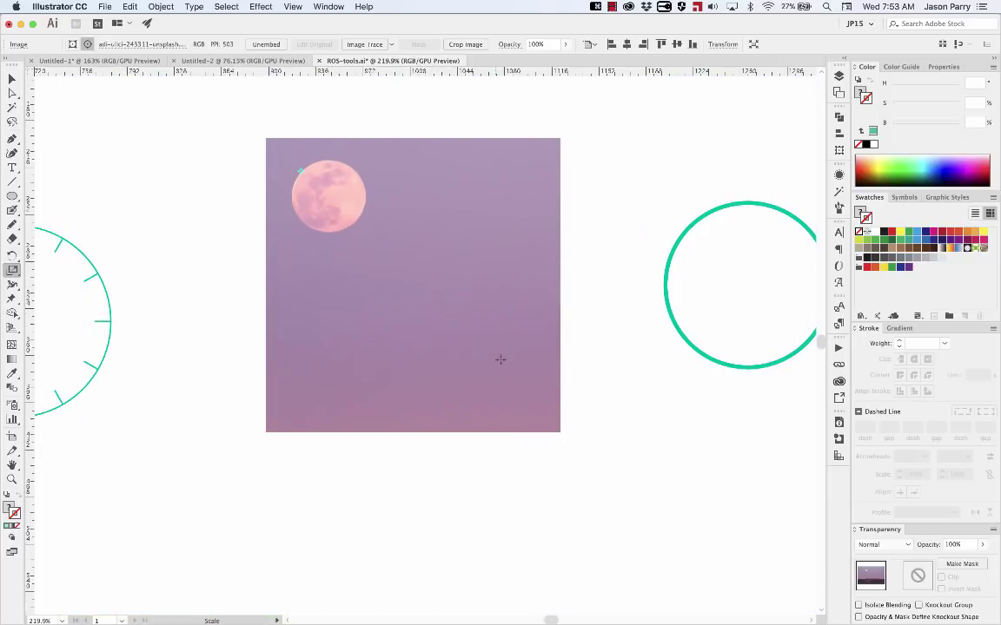
left_click_drag(500, 360, 417, 322)
key("shift+super+a")
- Try scaling the green circle freely, vertically and horizontally about its center, undoing each attempt
scroll(434, 263, "right", 5)
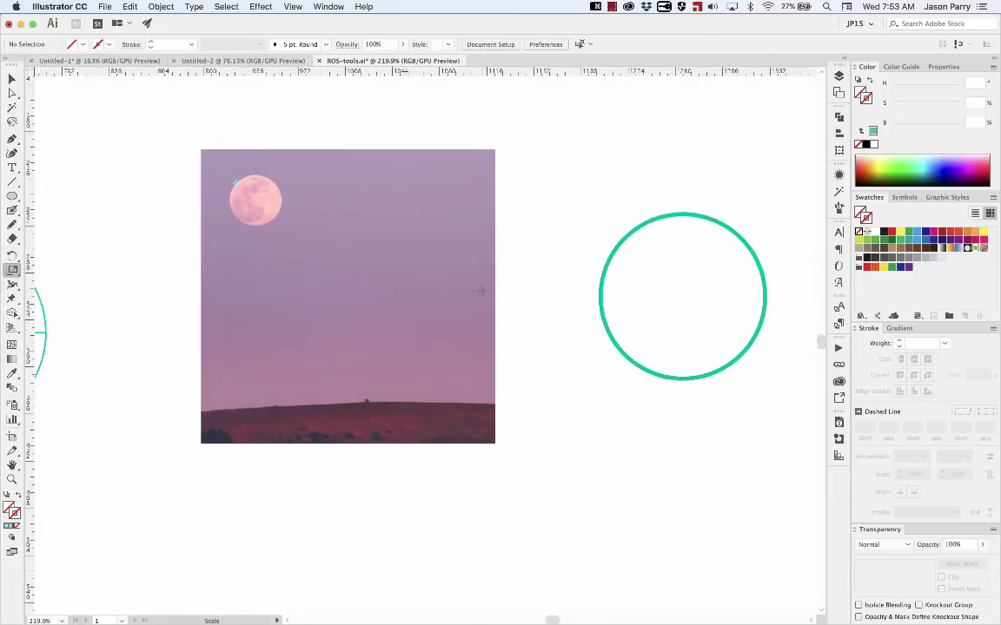
key("a")
left_click(501, 233)
key("s")
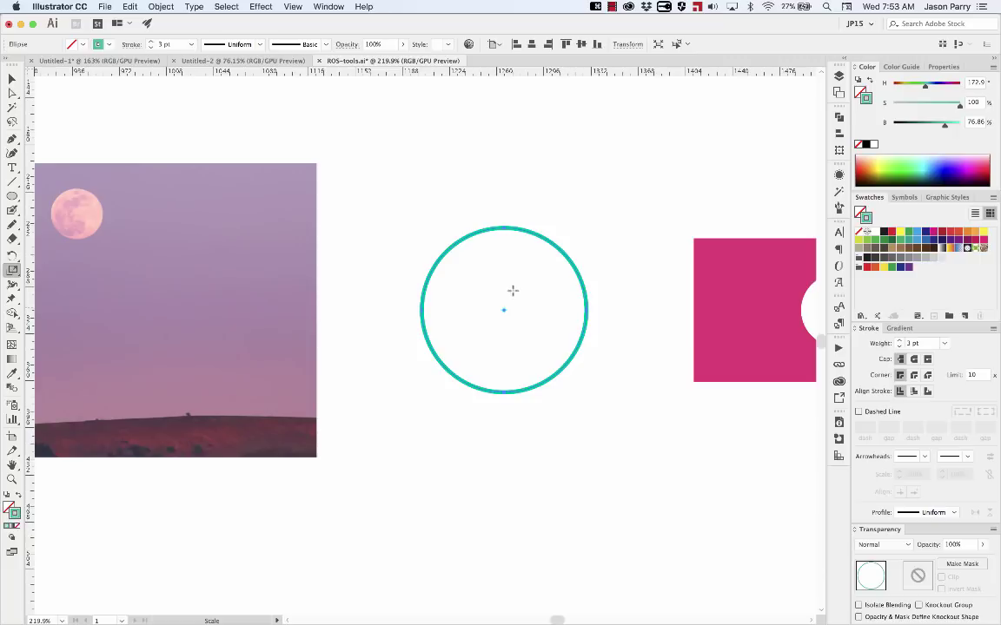
left_click(682, 118)
left_click_drag(683, 123, 735, 83)
key("super+z")
left_click_drag(529, 98, 535, 207)
key("super+z")
left_click_drag(670, 275, 576, 278)
key("super+z")
- Copy the circle as a horizontally narrowed ellipse about its center, repeat the transformation twice, and deselect
left_click_drag(687, 311, 633, 306)
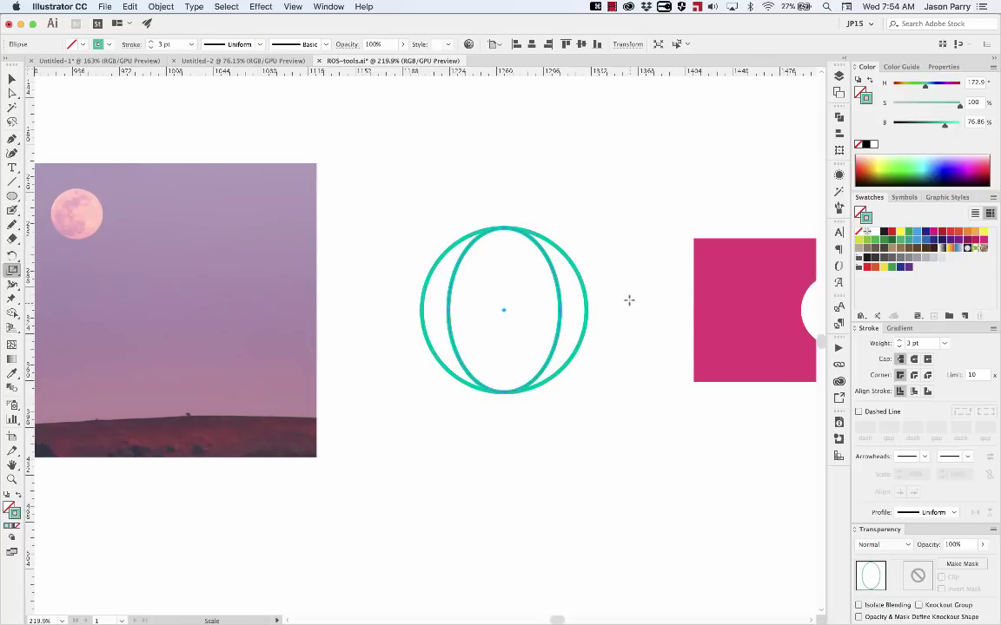
key("super+d")
key("super+d")
key("super+shift+a")
- Delete the two narrowest ellipses inside the green circle
key("a")
left_click(530, 302, "alt")
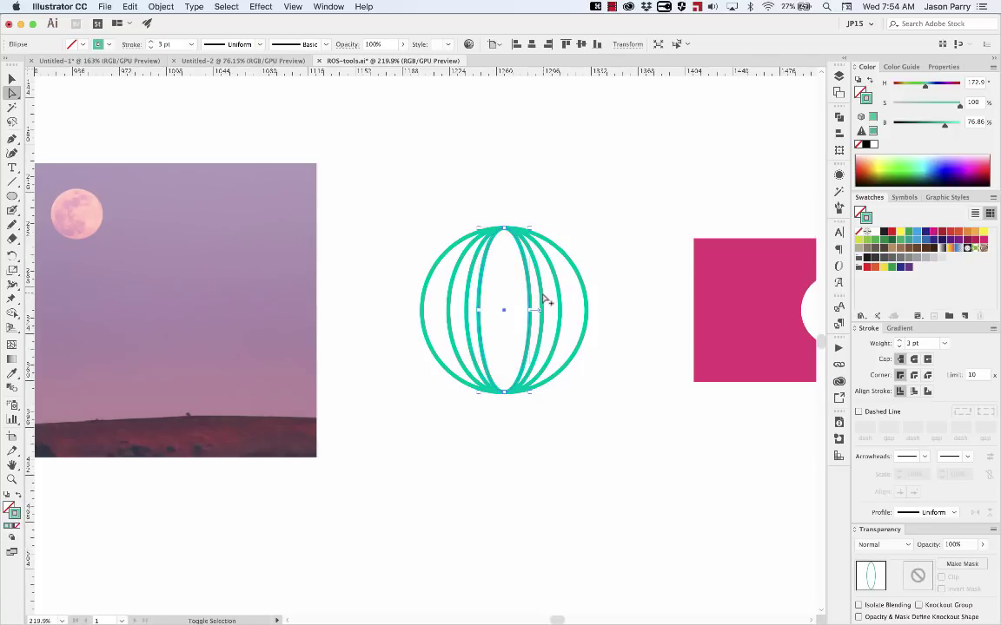
left_click(543, 301, "alt+shift")
key("Delete")
left_click_drag(540, 290, 502, 299)
- Turn on smart guides and place a horizontal guide through the notch's middle and a vertical guide along the pink square's notched edge
scroll(517, 296, "right", 10)
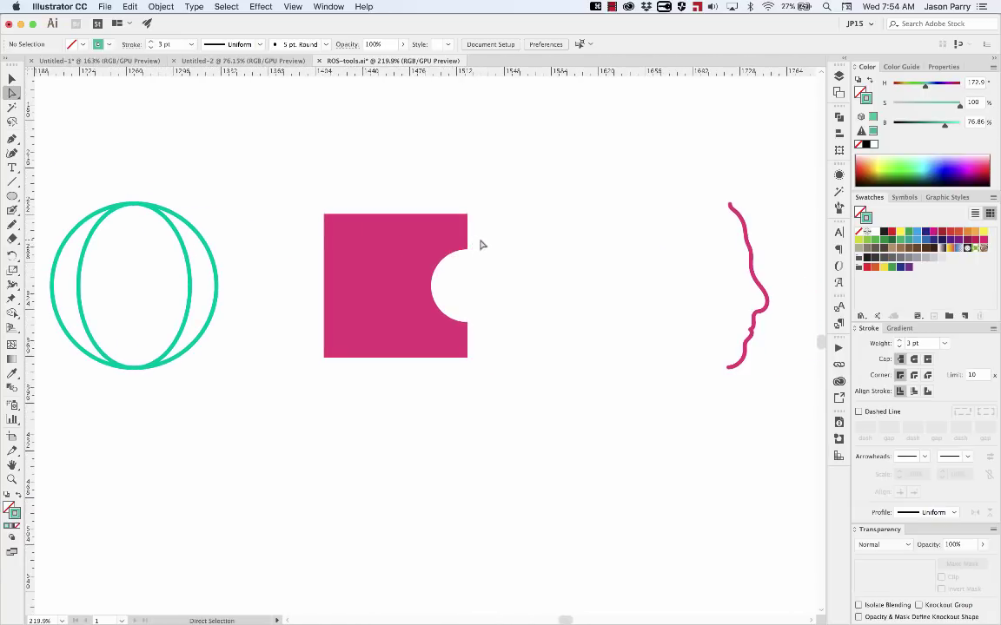
key("super+u")
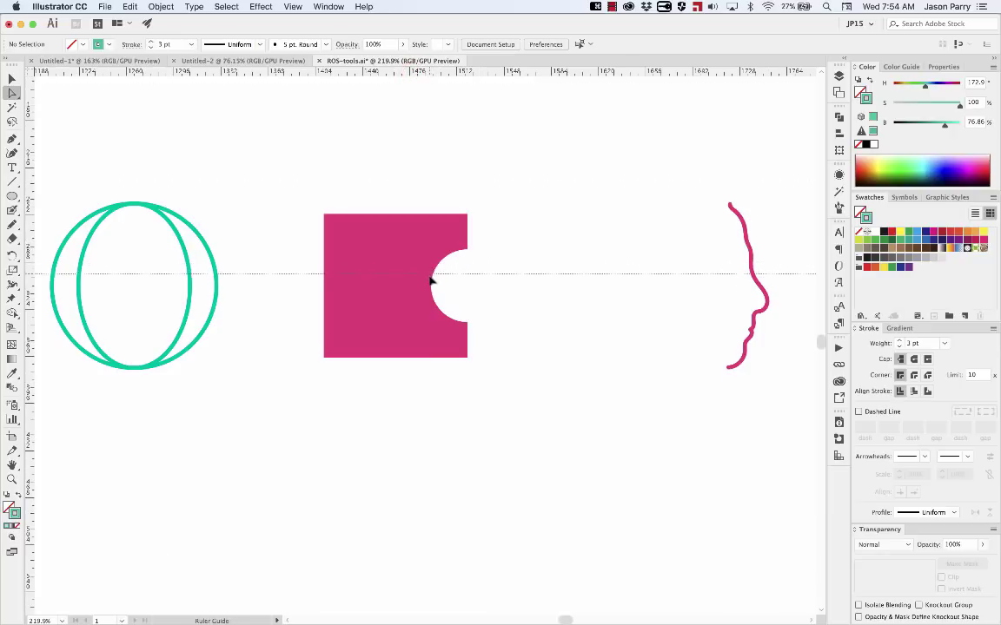
left_click_drag(432, 286, 431, 286)
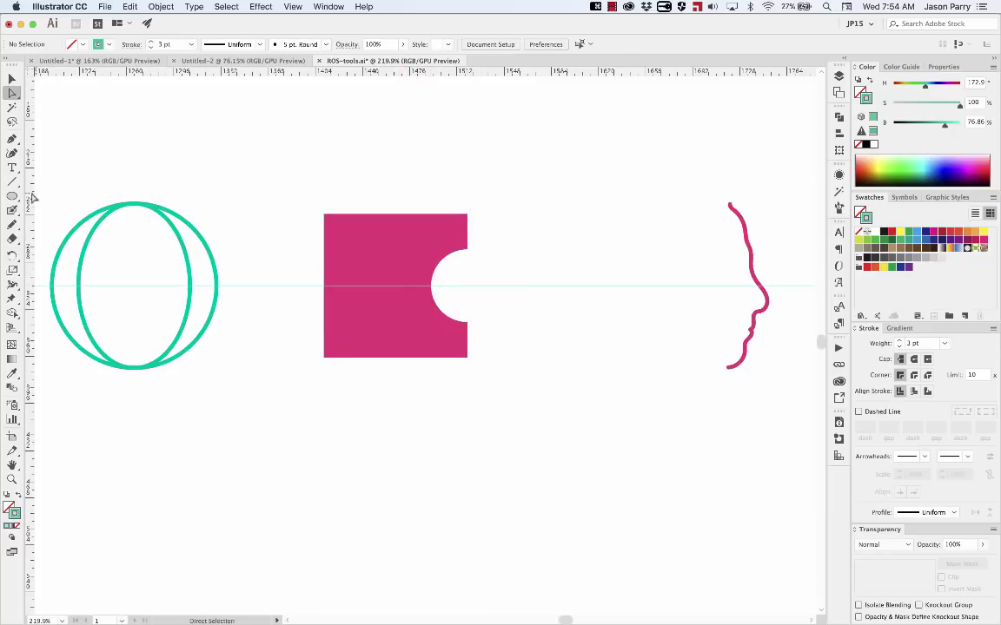
left_click_drag(32, 198, 467, 253)
left_click(507, 201)
- Lasso the notch's anchor points, enlarge the notch about the guides' intersection, and hide the guides
key("q")
mouse_move(484, 232)
left_mouse_down()
mouse_move(441, 245)
mouse_move(423, 272)
left_mouse_up()
mouse_move(451, 344)
left_mouse_down()
mouse_move(480, 344)
mouse_move(511, 275)
mouse_move(499, 245)
left_mouse_up()
key("s")
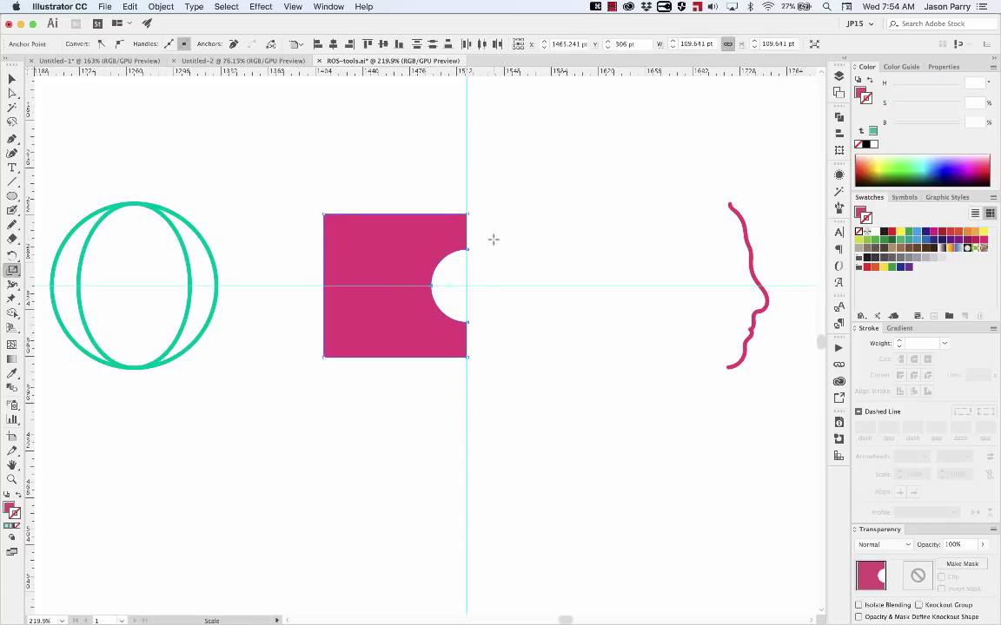
left_click(466, 284)
left_click_drag(565, 224, 603, 190)
key("super+shift+a")
scroll(556, 196, "right", 2)
key("super+semicolon")
key("super+shift+a")
- Turn off smart guides and try reflecting the face profile about its center, undoing the reflection
scroll(563, 232, "right", 8)
scroll(418, 233, "right", 2)
key("a")
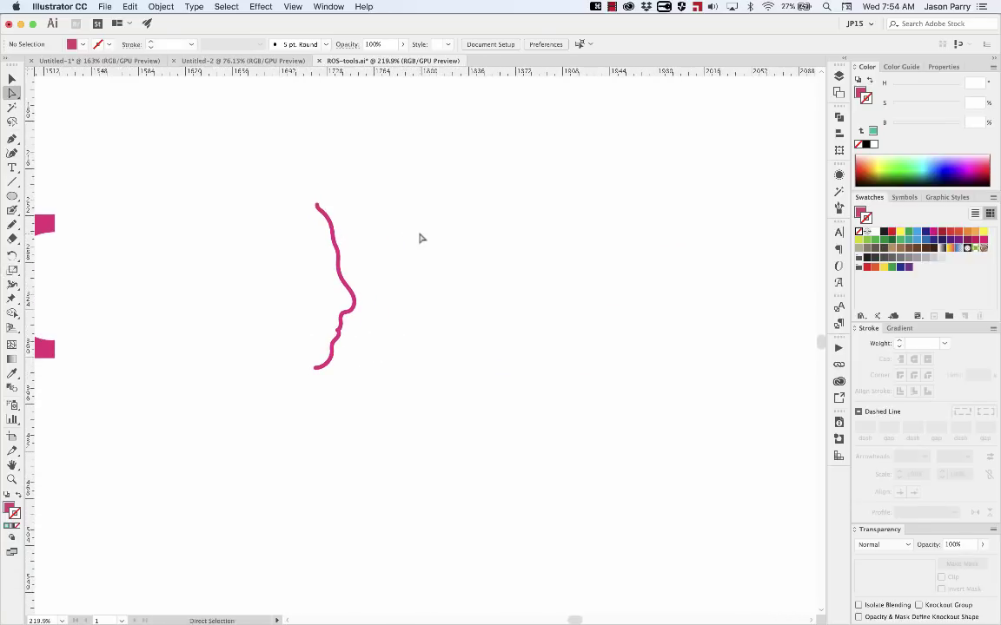
left_click(331, 240)
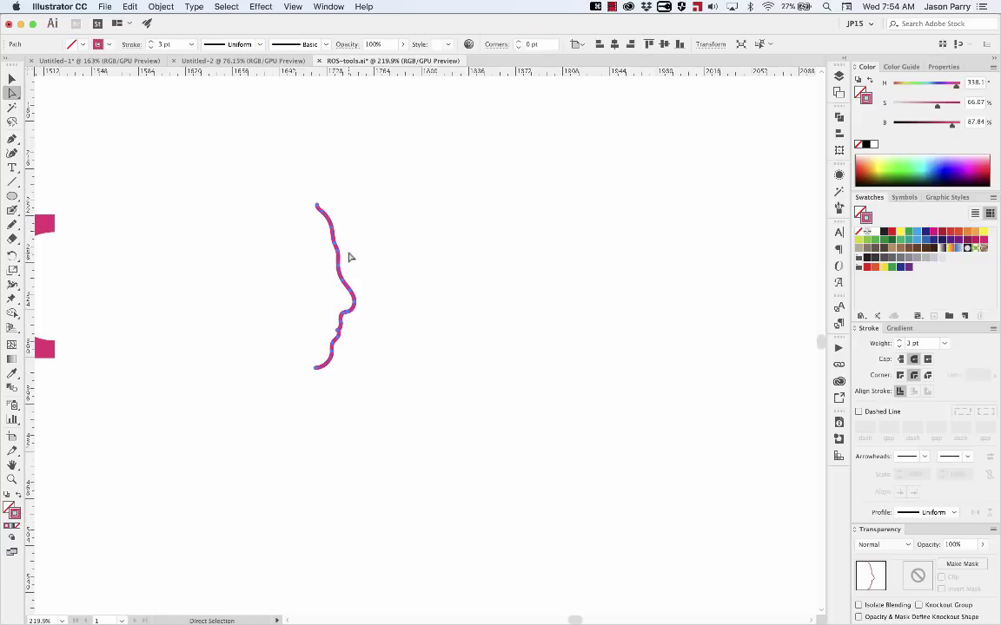
key("o")
key("super+u")
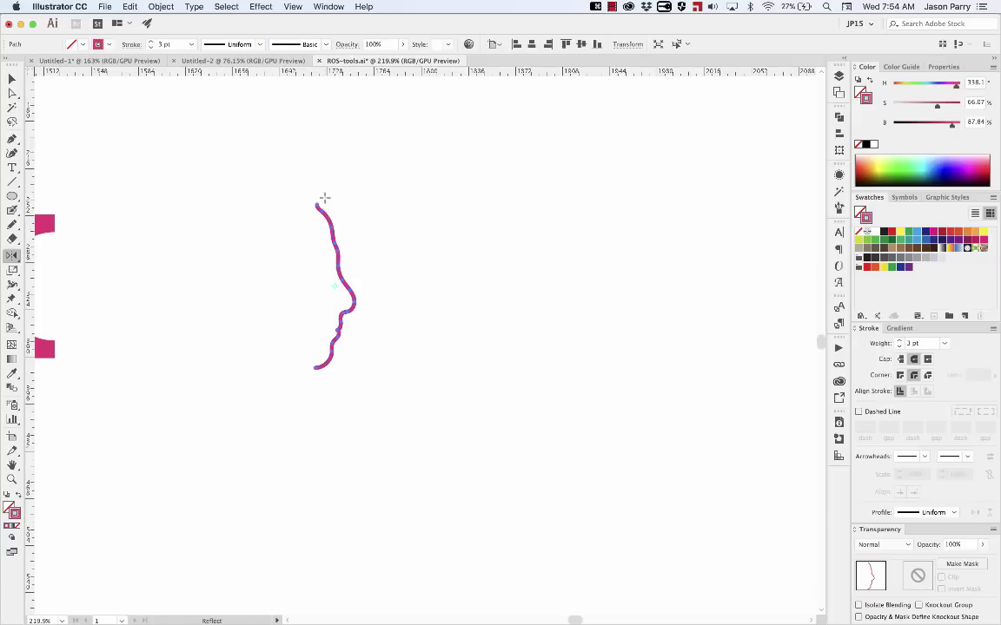
mouse_move(324, 198)
left_mouse_down()
mouse_move(356, 212)
mouse_move(325, 188)
mouse_move(328, 199)
mouse_move(253, 230)
mouse_move(248, 379)
mouse_move(378, 316)
mouse_move(311, 201)
left_mouse_up()
key("super+z")
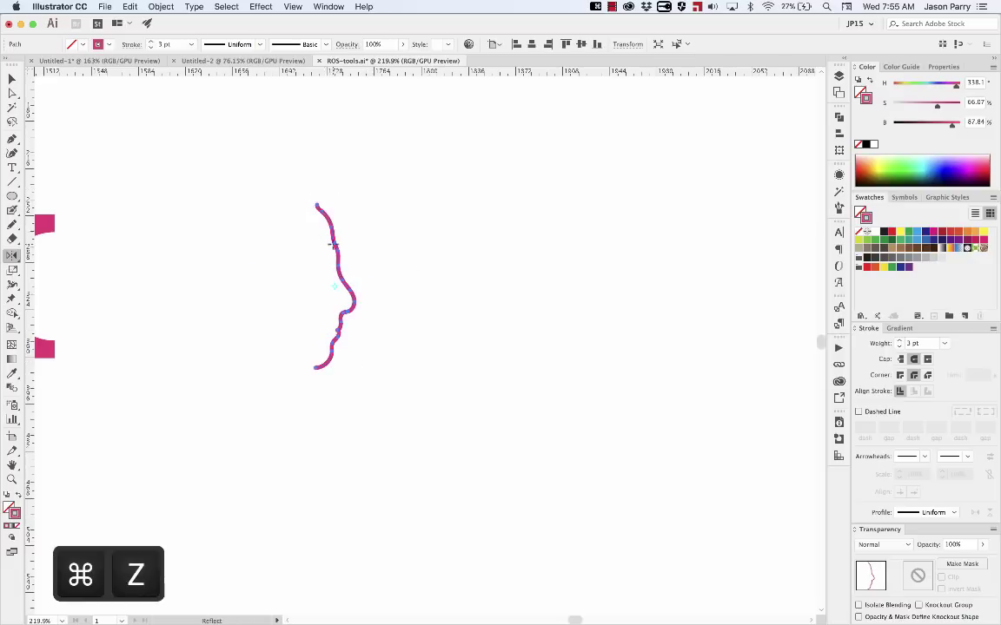
- Try placing a mirrored copy of the face profile opposite the original, and delete the copy
key("a")
left_click_drag(307, 275, 447, 206)
key("super+shift+a")
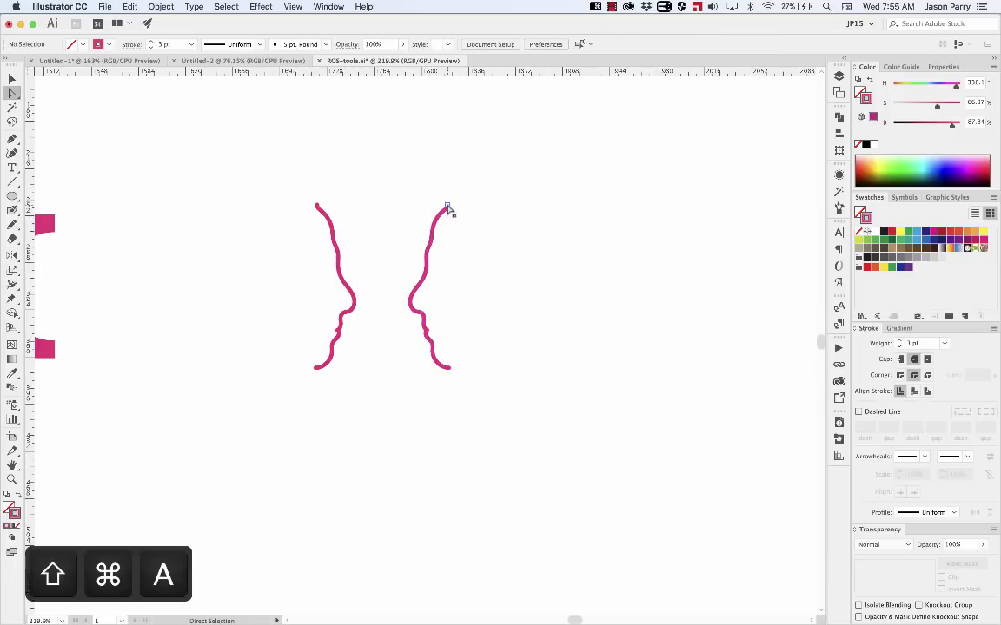
left_click(447, 208)
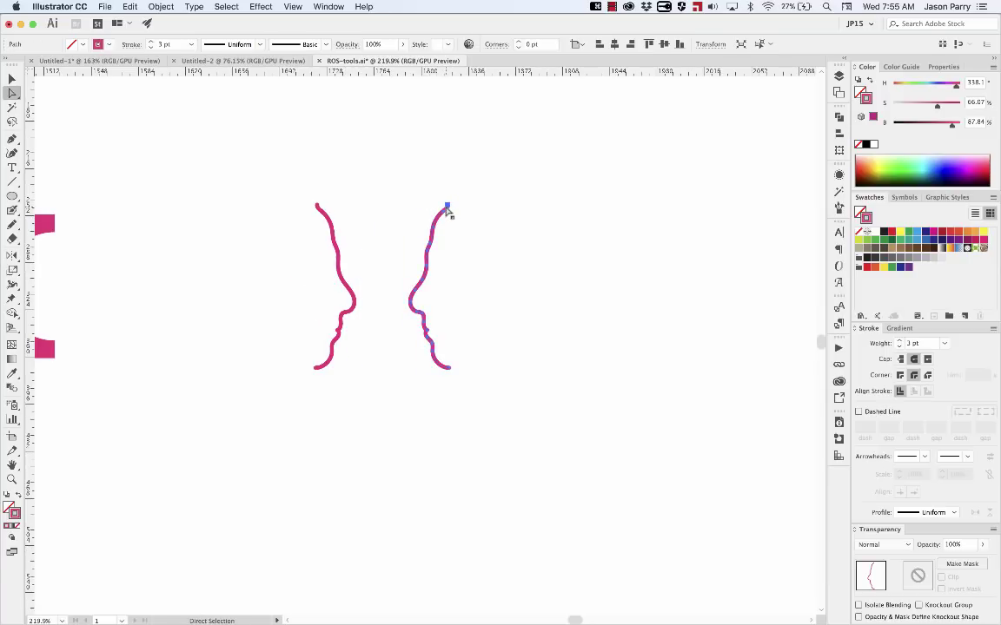
key("BackSpace")
- Reflect a copy of the face profile across a vertical axis through a pivot just in front of the nose
left_click_drag(292, 174, 354, 279)
key("o")
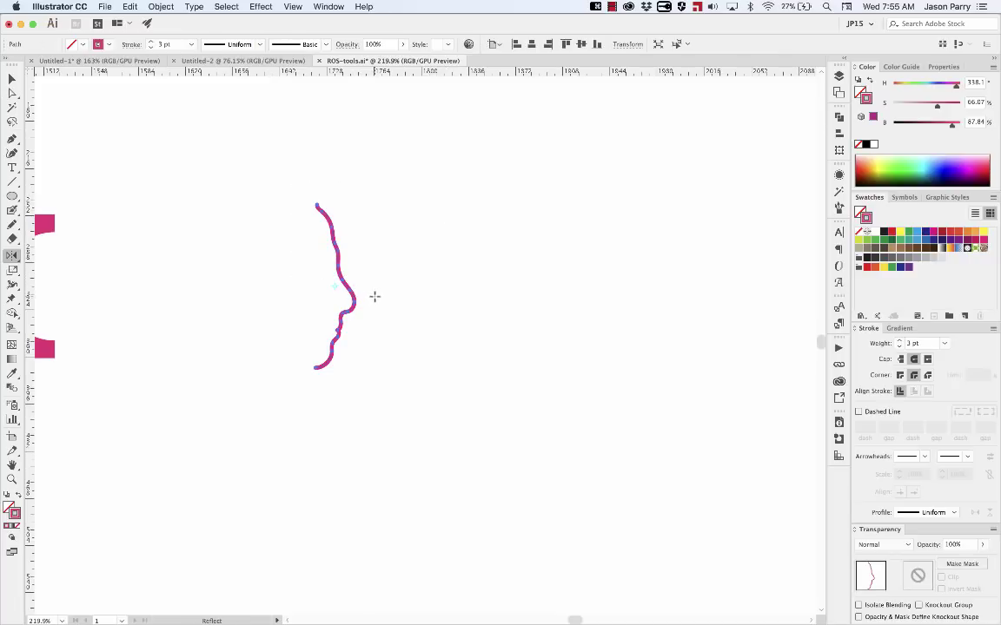
left_click(376, 296)
left_click_drag(312, 296, 470, 279)
key("a")
left_click(471, 280)
- Extend the upper and lower ends of both face profiles with short vertical Pen segments
key("p")
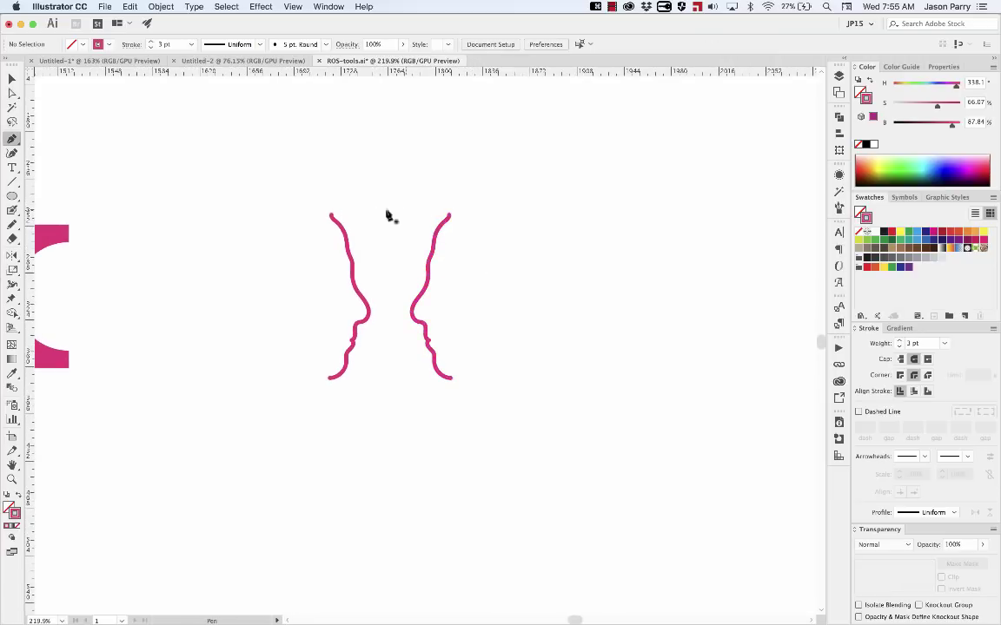
left_click(331, 192)
key("shift+super+a")
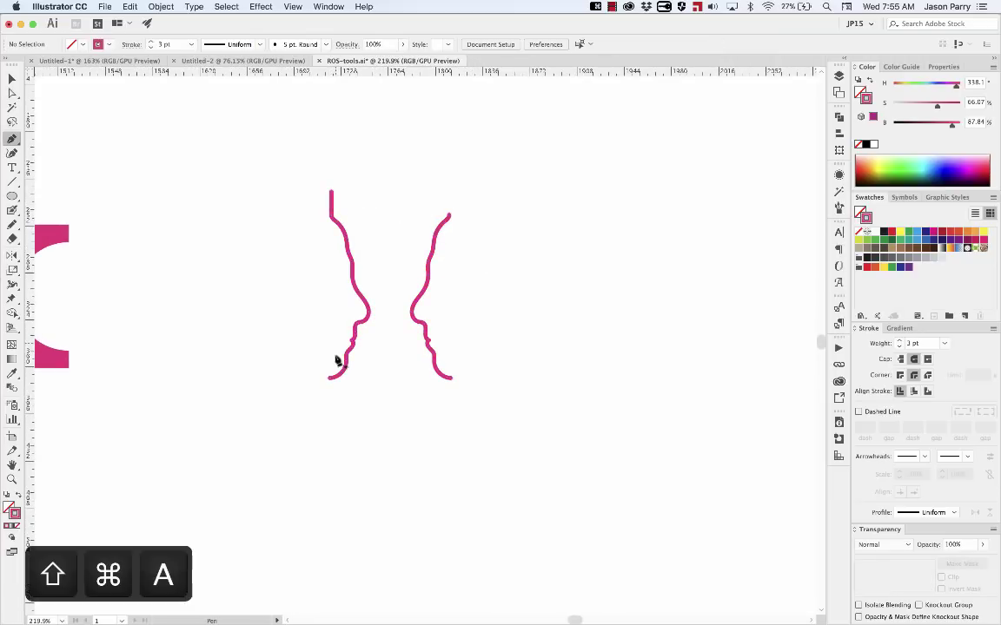
left_click(328, 378)
left_click(329, 397)
key("super+shift+a")
left_click(447, 216)
left_click(449, 190, "shift")
key("super+shift+a")
left_click(450, 379)
left_click(450, 398, "shift")
key("super+shift+a")
- Join the two profiles' lower endpoints and upper endpoints to close the vase outline
key("a")
left_click_drag(461, 395, 266, 449)
key("super+j")
key("super+shift+a")
left_click_drag(306, 169, 542, 199)
key("super+j")
key("super+shift+a")
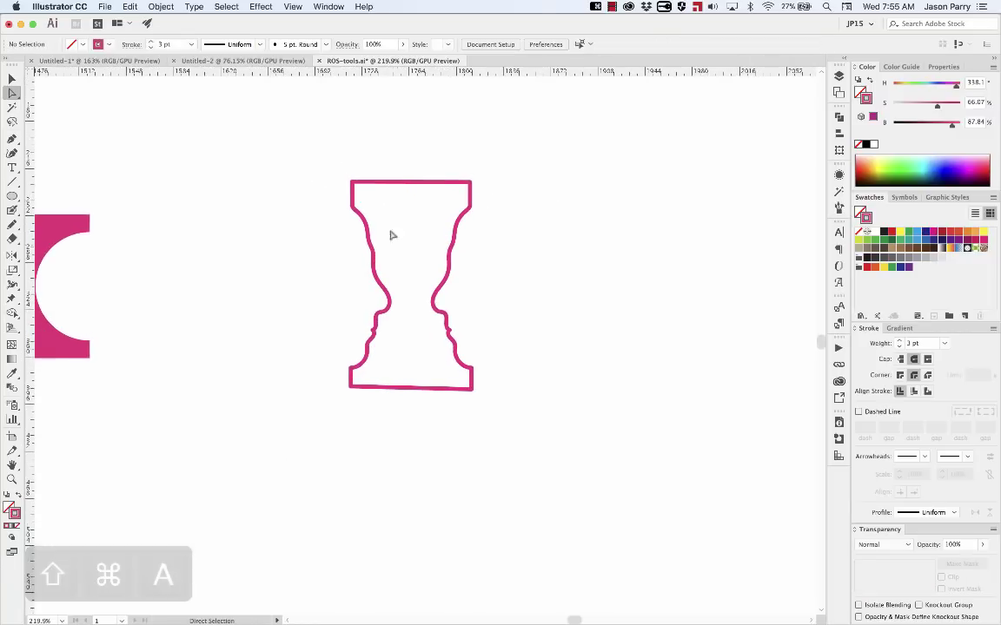
- Redraw the nose of the left face profile on the vase outline with the Pencil tool
scroll(367, 299, "up", 5)
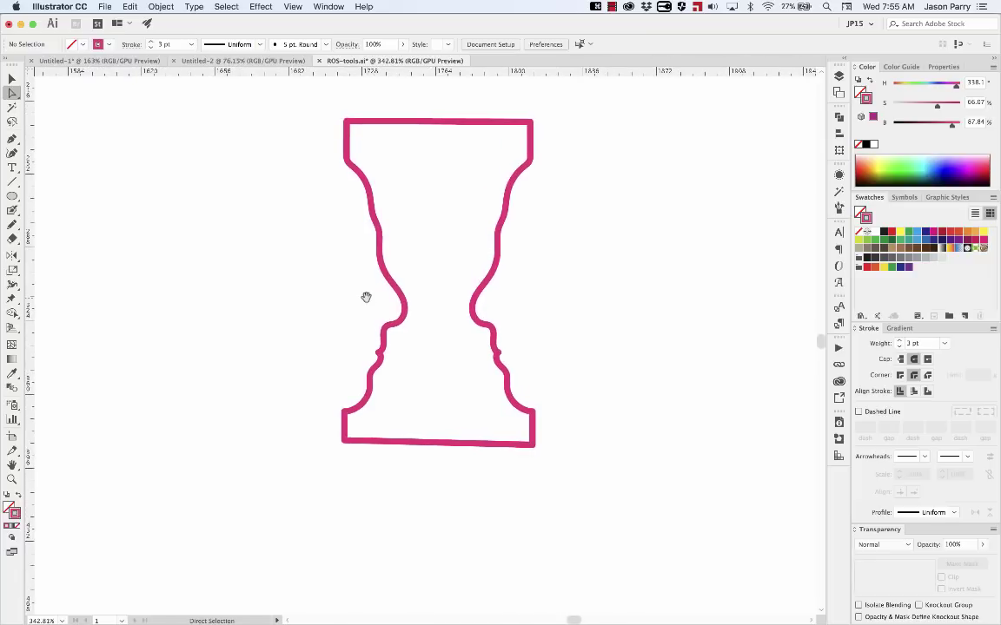
left_click_drag(367, 298, 355, 308)
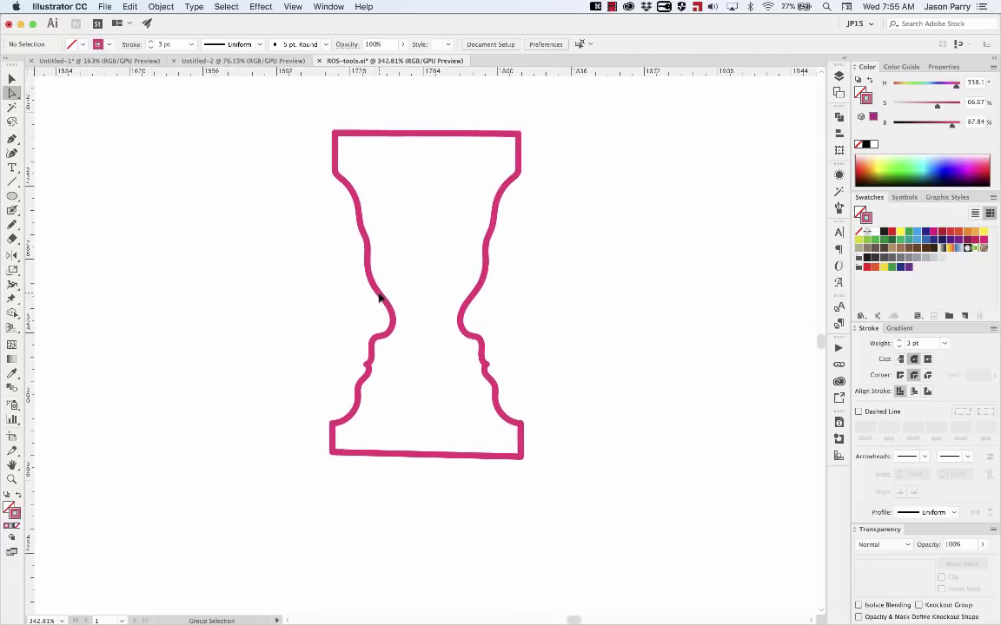
left_click(380, 298)
key("n")
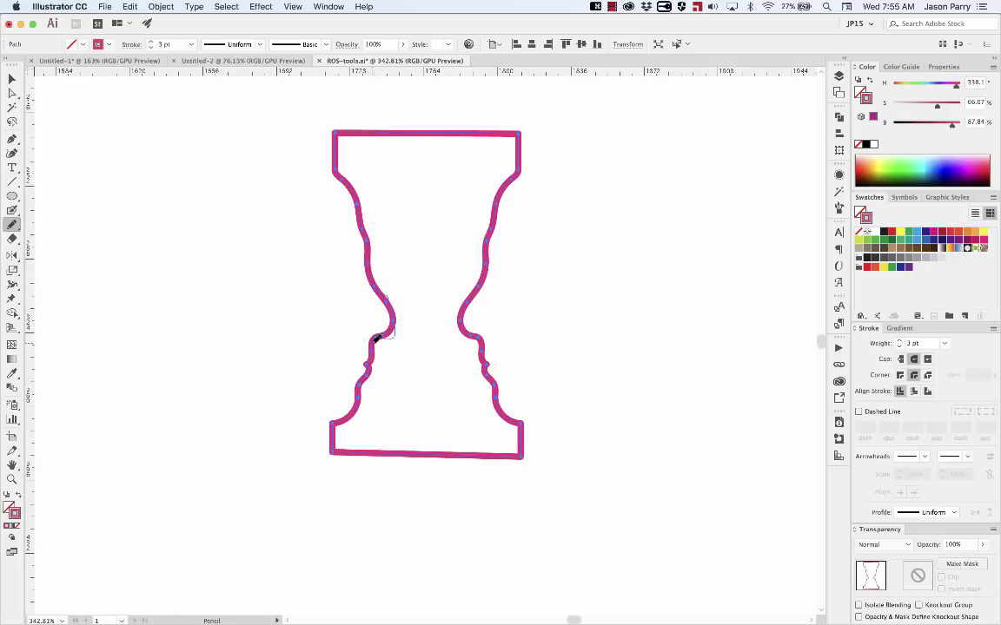
key("super+shift+a")
scroll(408, 351, "up", 2)
- Delete the right profile and the vase's top and bottom edges, keeping only the left profile
key("a")
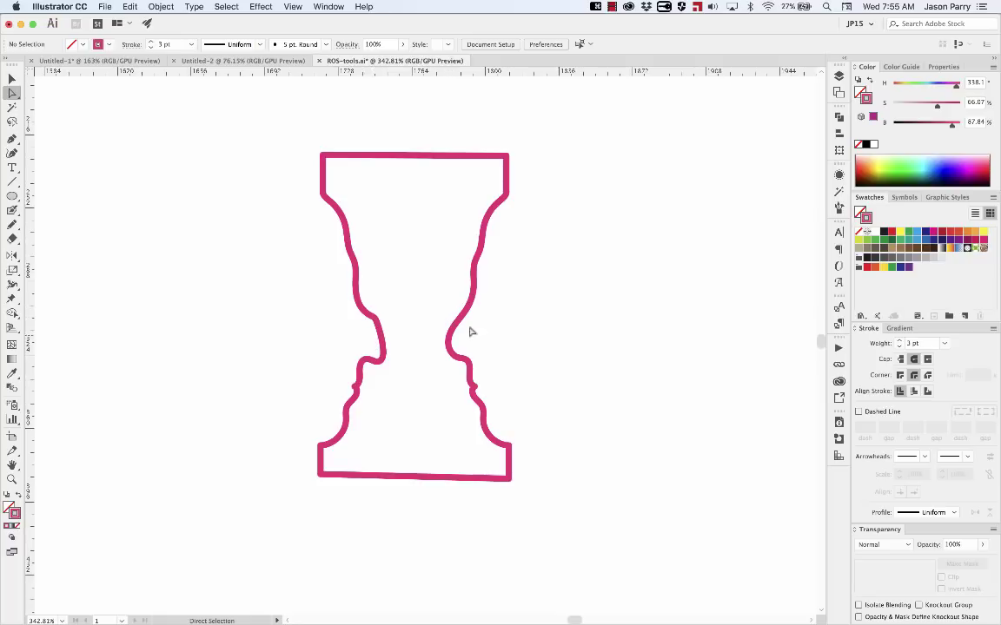
left_click_drag(529, 187, 425, 460)
key("Delete")
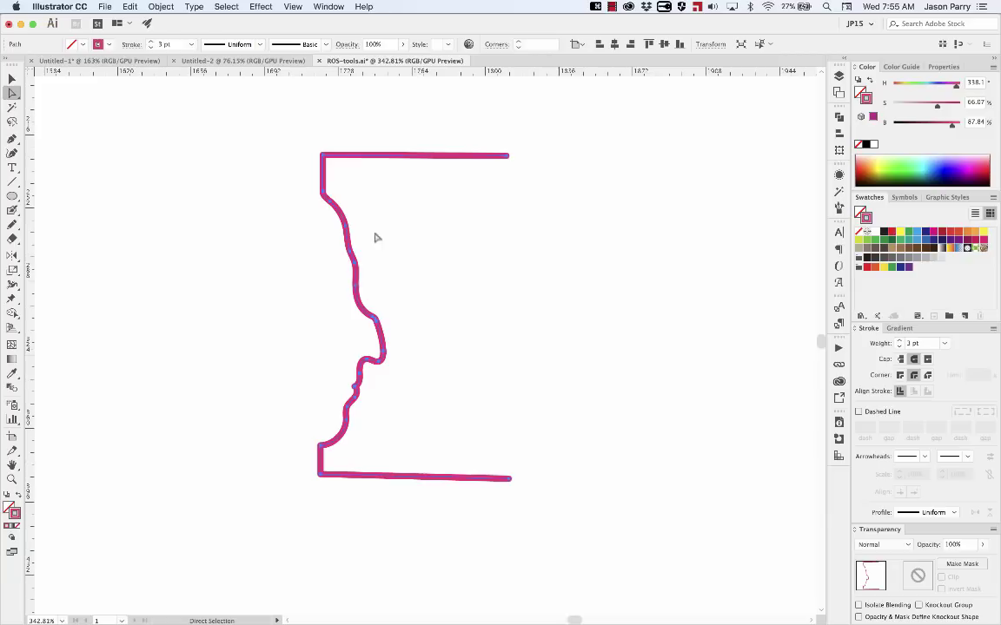
mouse_move(470, 114)
left_mouse_down()
mouse_move(543, 404)
mouse_move(540, 531)
left_mouse_up()
key("Delete")
- Reflect a copy of the left profile across a vertical axis in front of the nose, and join both profiles into a closed vase
key("o")
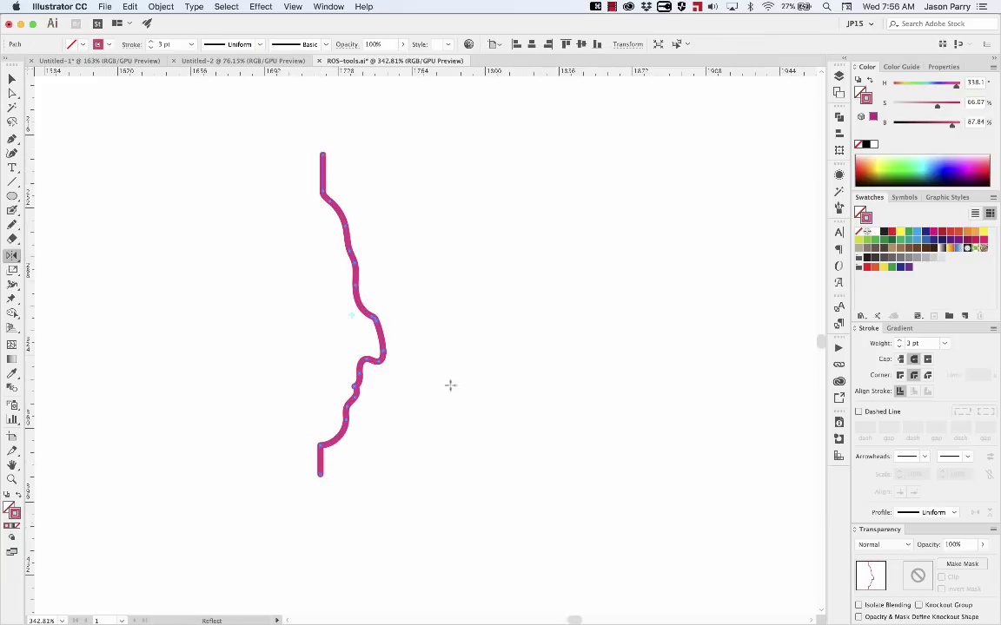
left_click(409, 339)
left_click_drag(487, 341, 565, 341)
key("a")
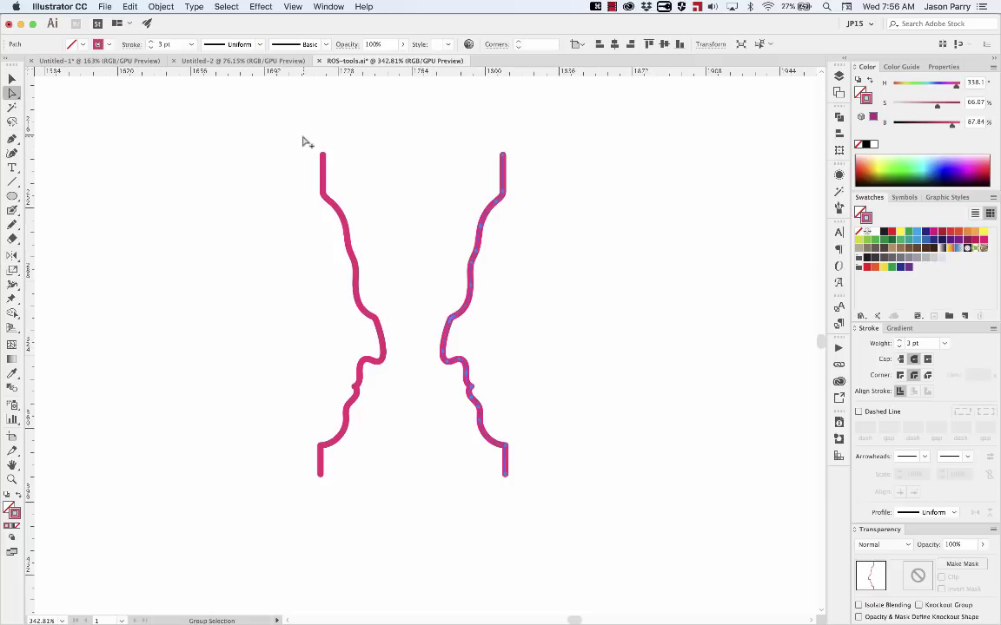
left_click_drag(306, 141, 554, 450)
key("super+j")
key("shift+super+a")
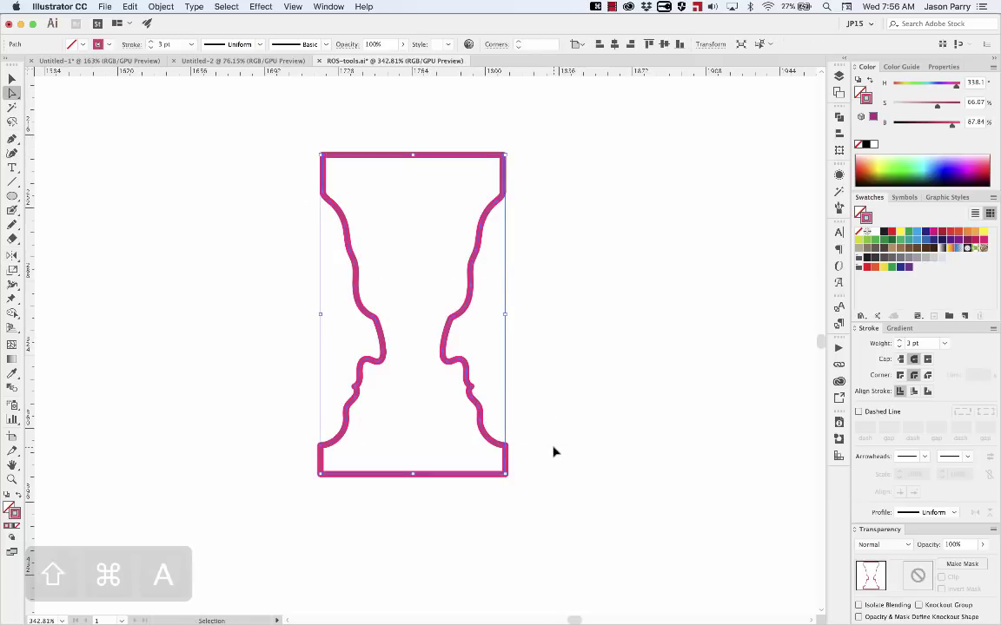
- Reshape the left profile's nose into a rounder curve with the Pencil tool, and deselect the vase
scroll(543, 413, "up", 2)
key("v")
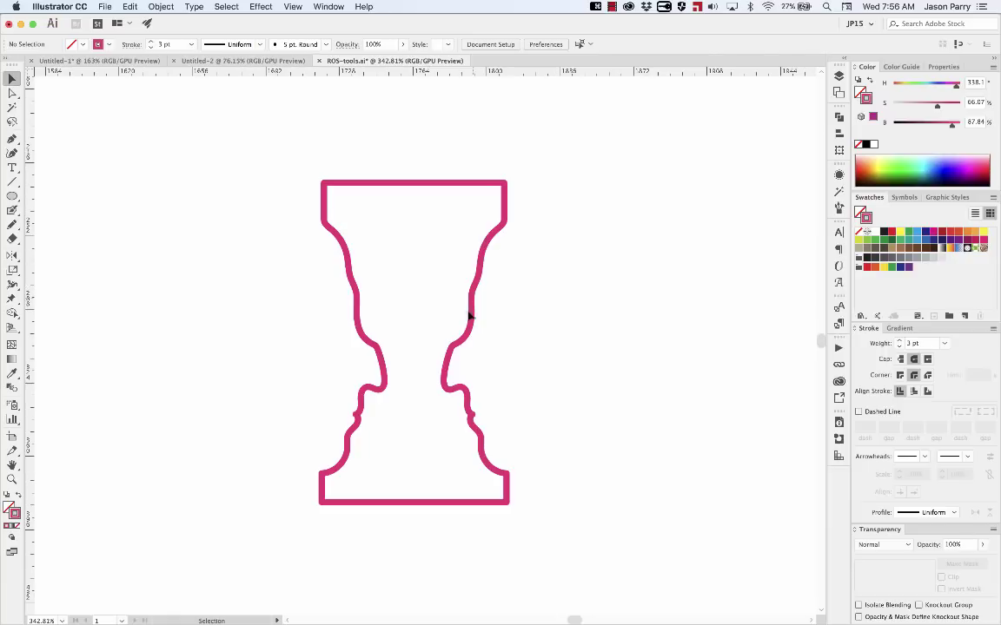
left_click_drag(454, 373, 434, 362)
key("a")
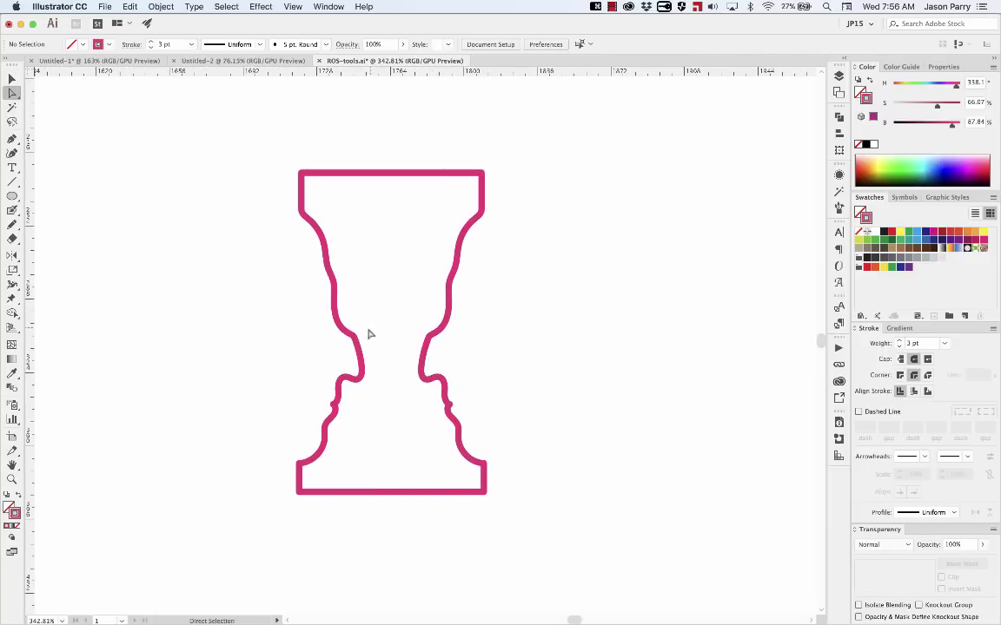
left_click(352, 336)
scroll(360, 323, "up", 3)
key("n")
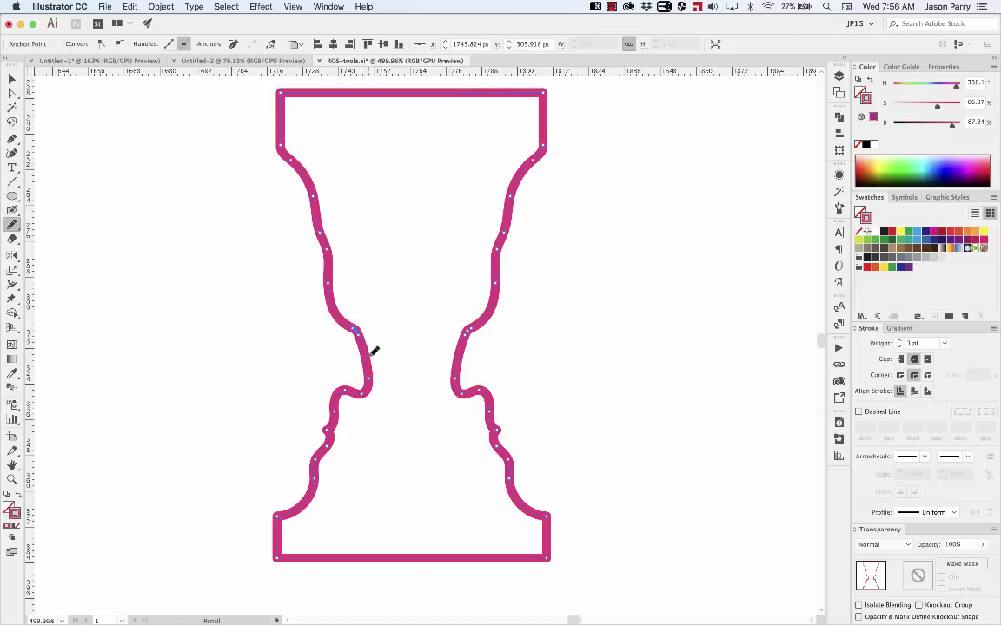
left_click_drag(355, 392, 361, 393)
key("super+shift+a")
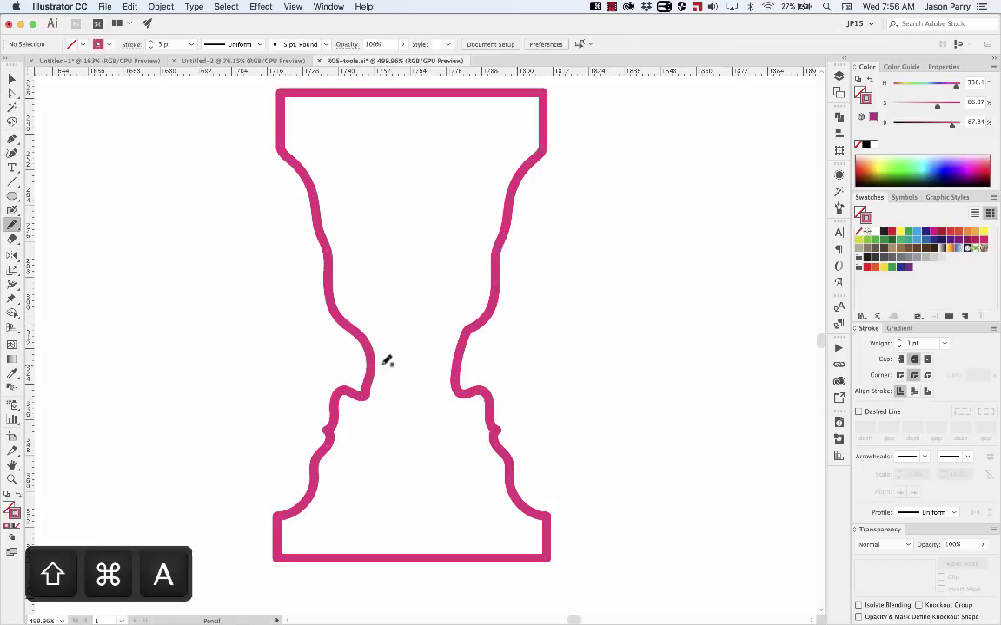
- Delete the nose section from the right side of the vase outline
key("a")
left_click(368, 349)
left_click_drag(387, 331, 363, 415)
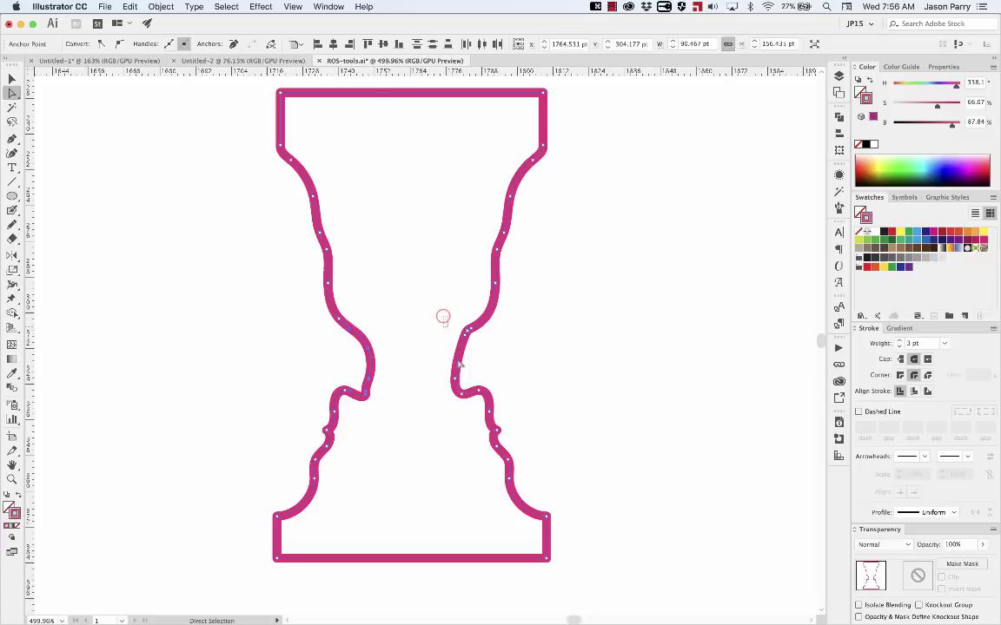
left_click_drag(443, 317, 473, 419)
key("Delete")
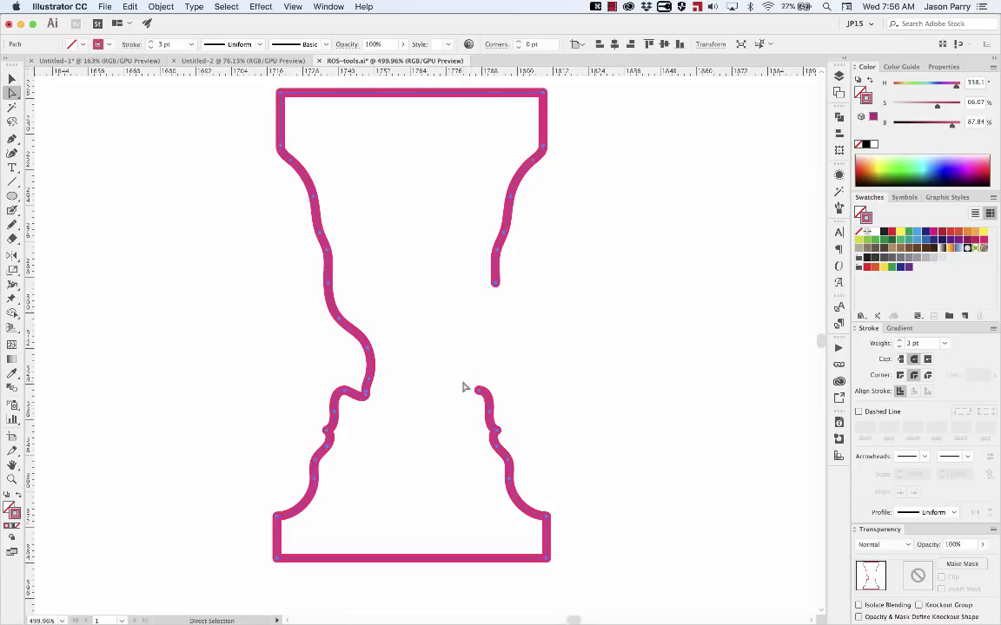
- Paste a copy of the left nose section in front and reflect it into the gap on the vase's right side
left_click_drag(386, 402, 357, 325)
key("shift+super+a")
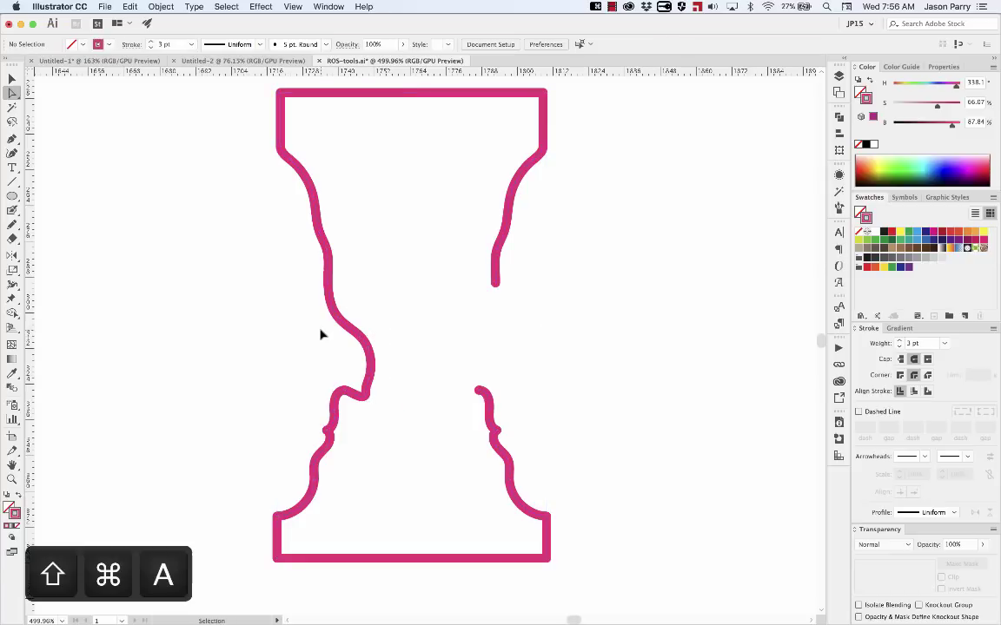
key("super+f")
key("a")
key("o")
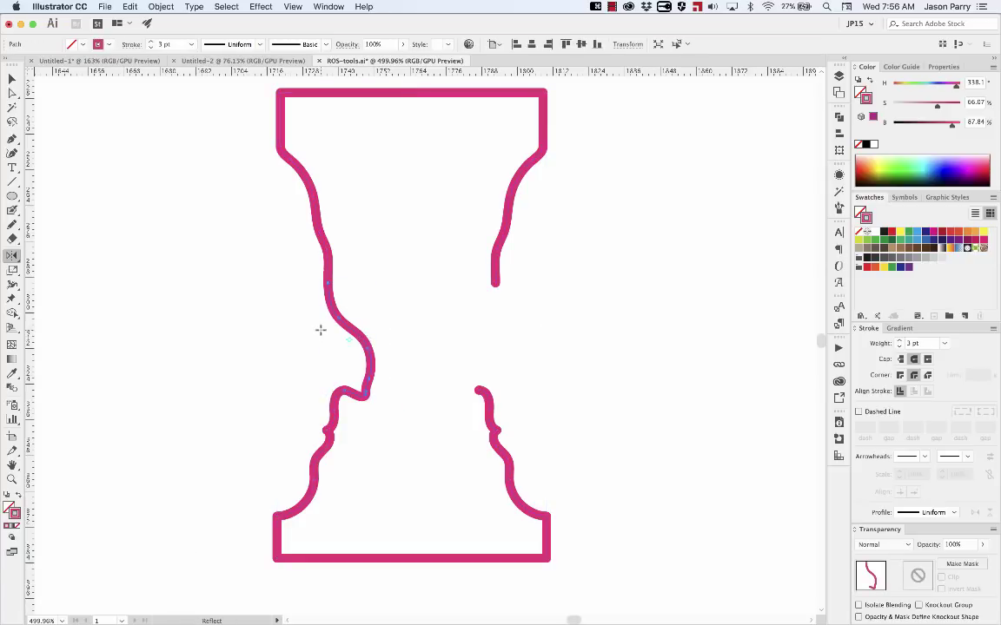
left_click_drag(313, 333, 489, 340)
key("a")
- Join the reflected nose section to the vase outline at its upper and lower ends, and clear the selection
left_click_drag(372, 289, 500, 287)
left_click_drag(543, 246, 415, 496)
key("super+j")
key("shift+super+a")
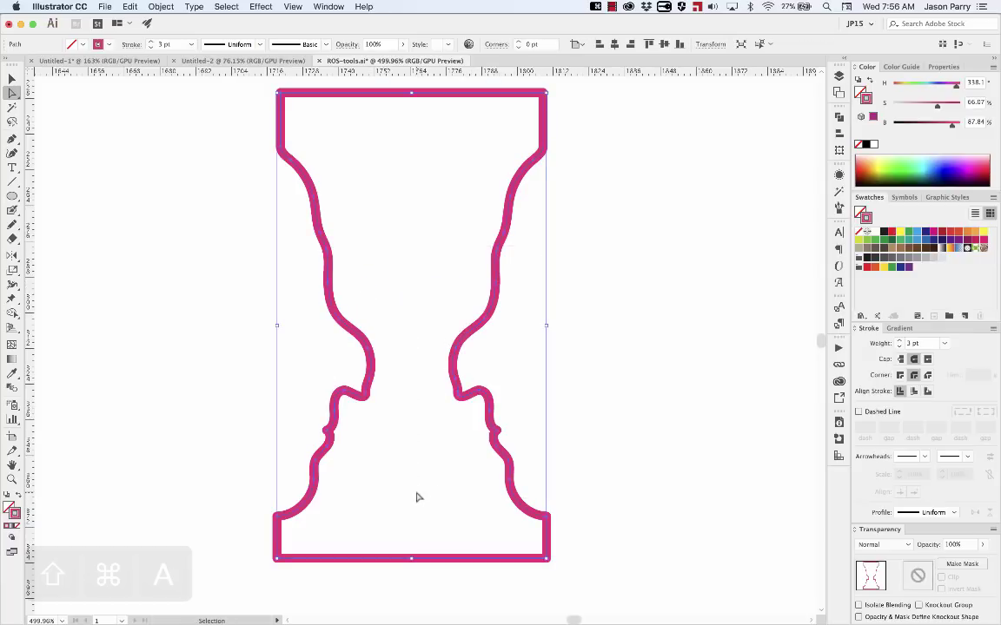
key("super+z")
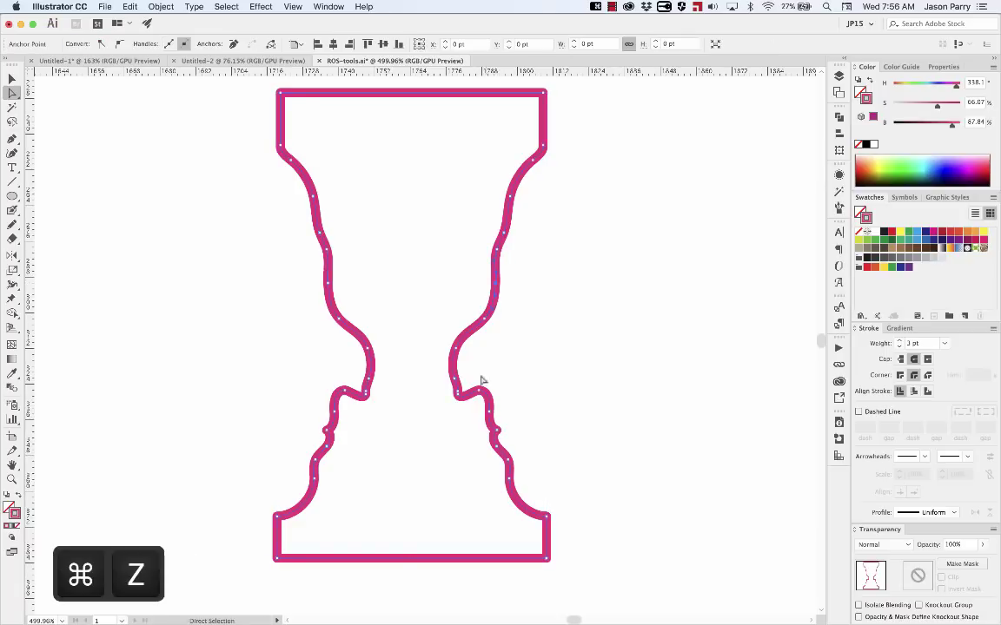
left_click(519, 354)
scroll(519, 355, "down", 5)
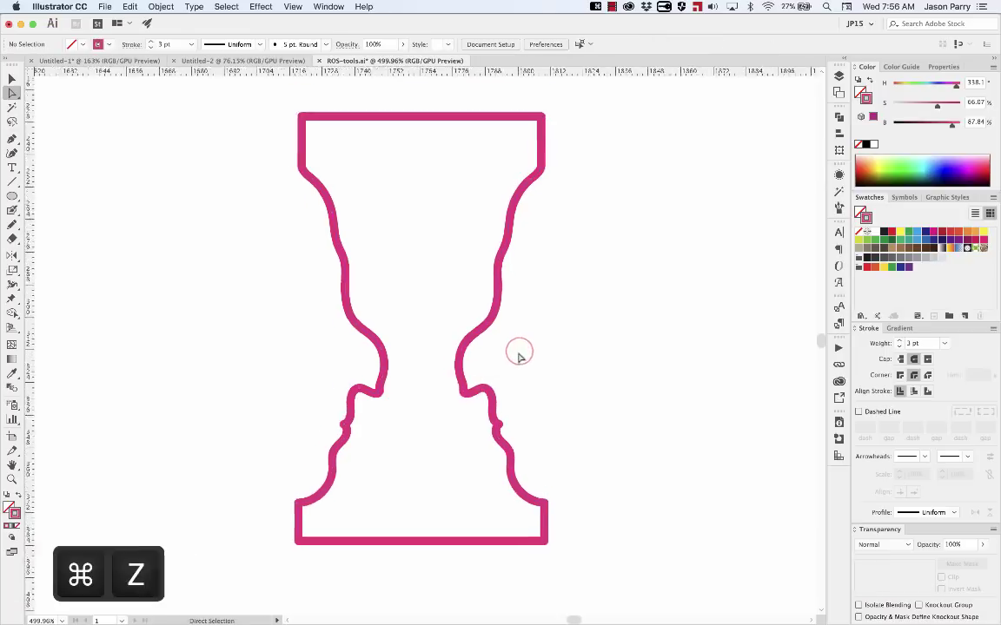
left_click_drag(529, 352, 524, 354)
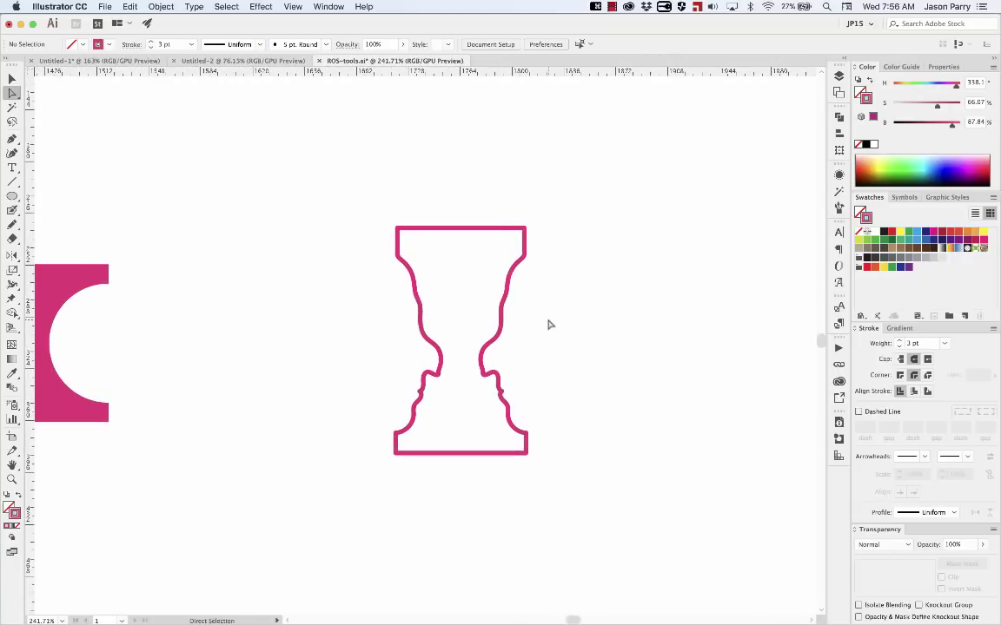